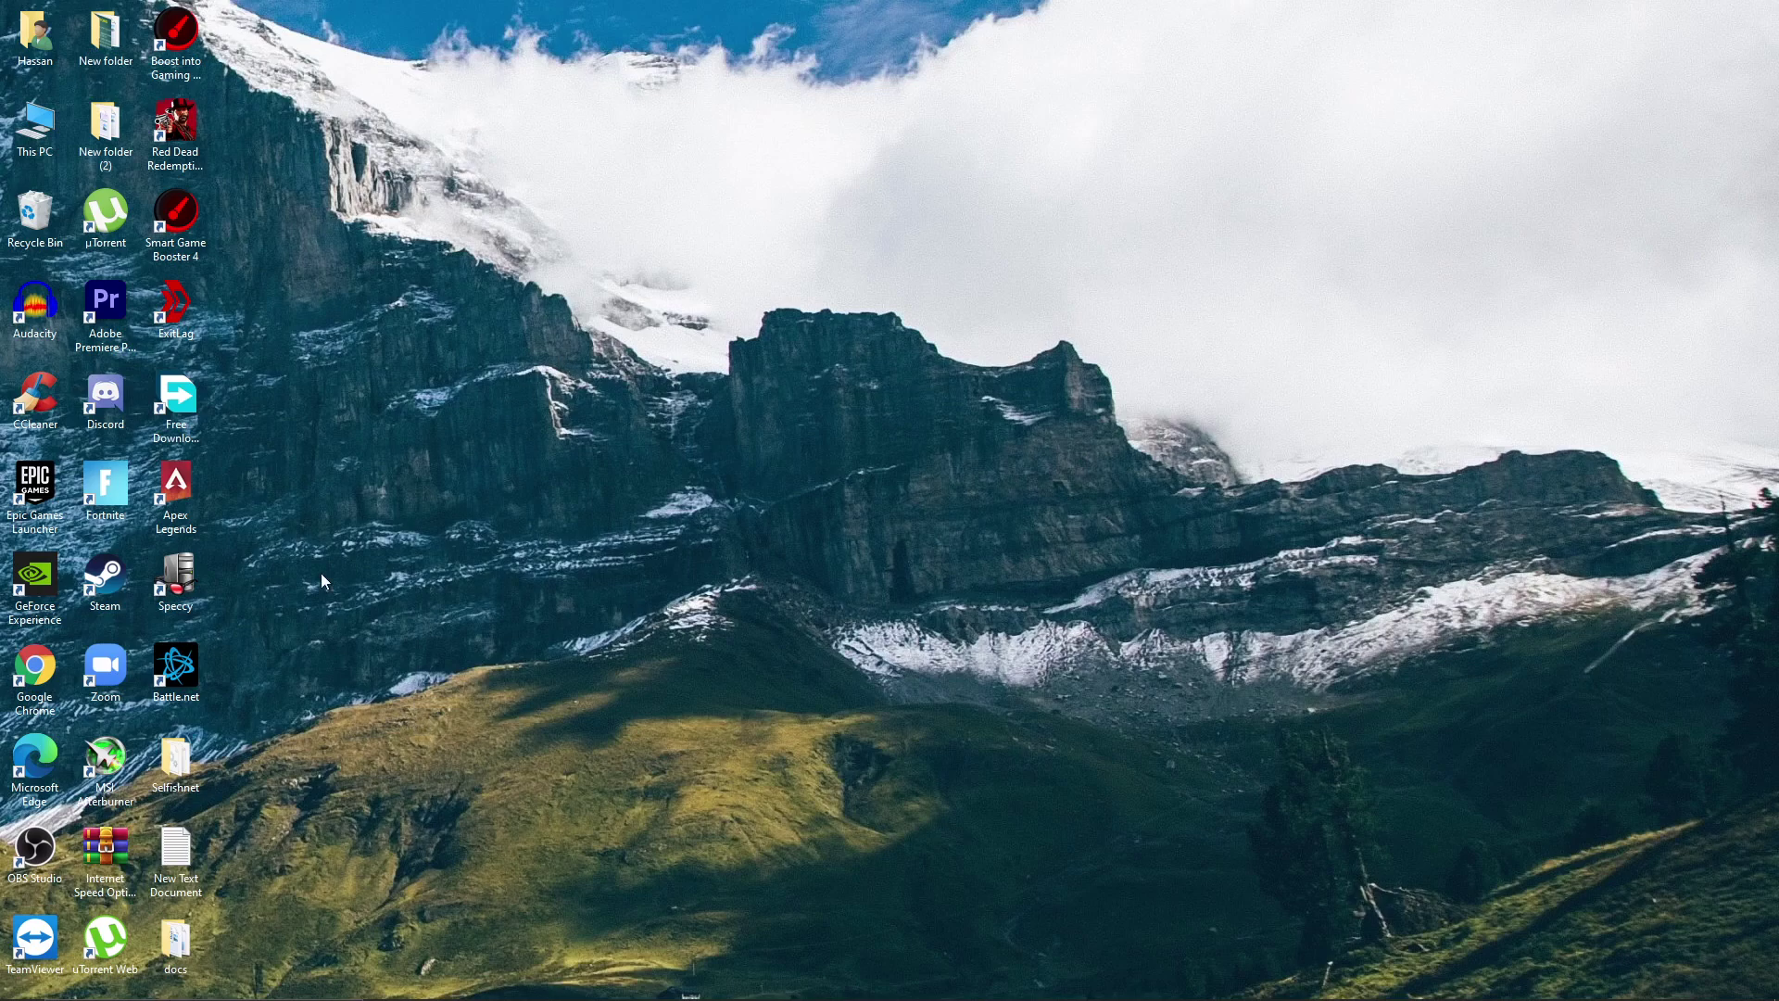
# Search Google for 'amd radeon drivers' in a new Chrome tab
pyautogui.rightClick(413, 346)
pyautogui.click(530, 213)
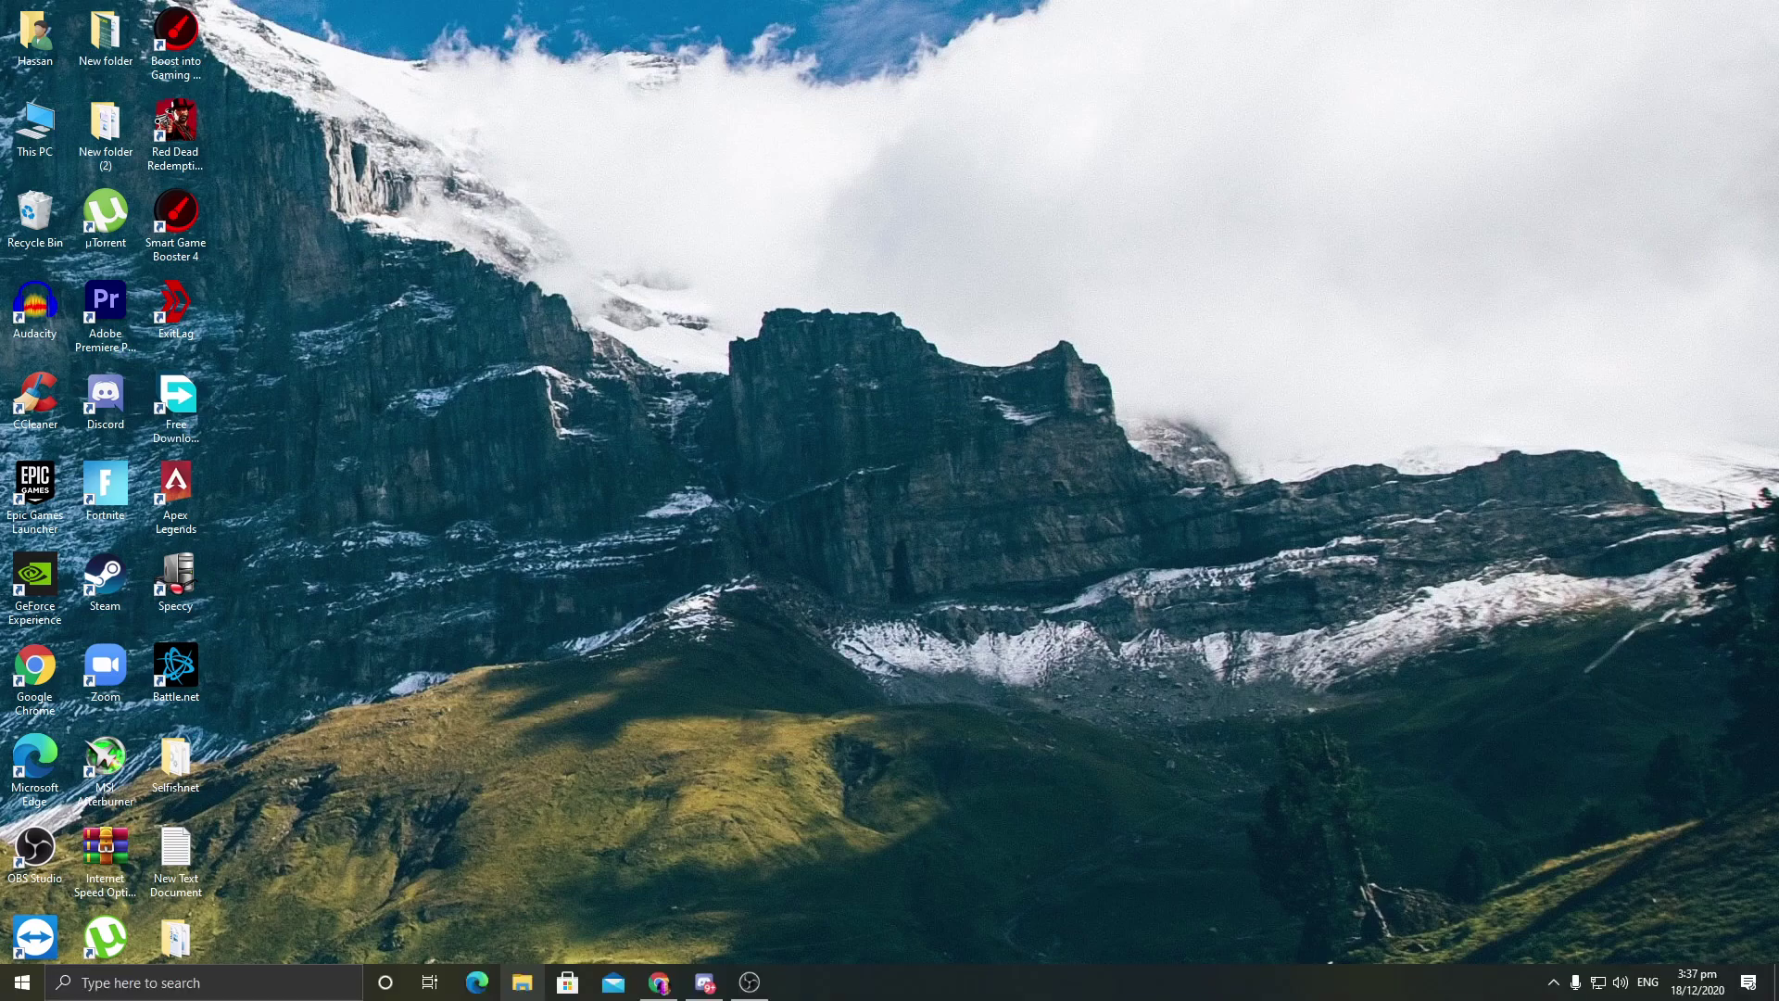
pyautogui.click(659, 982)
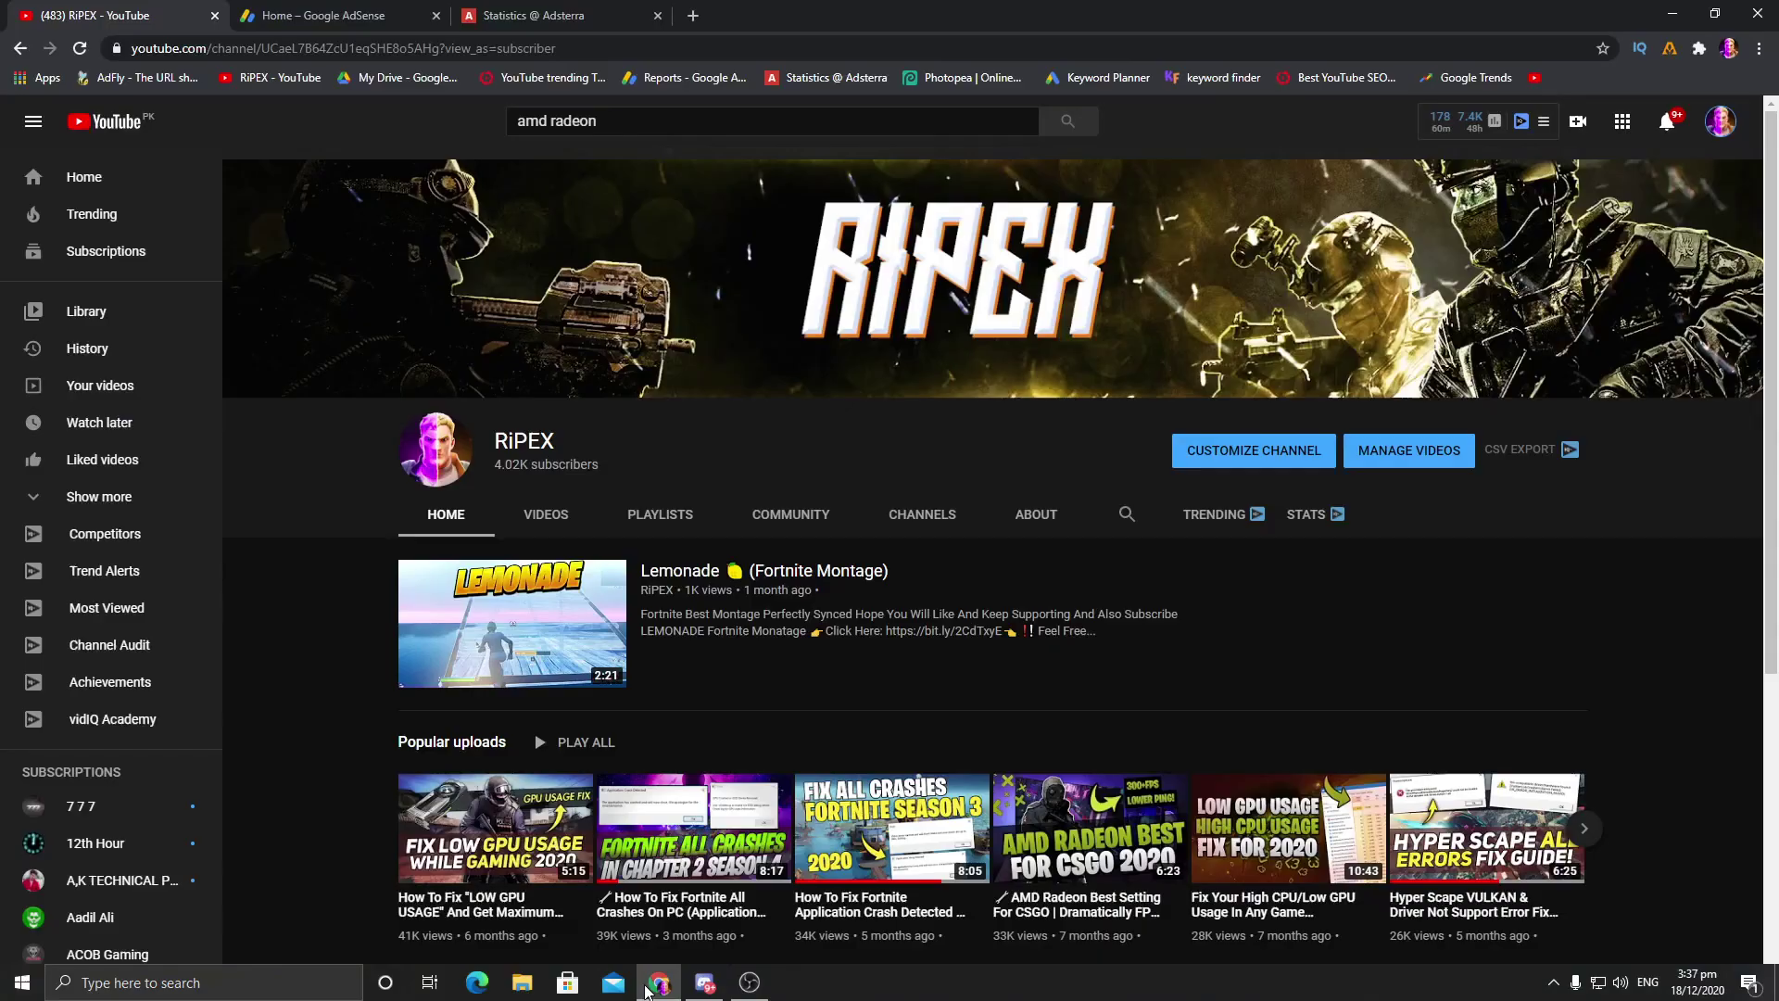
pyautogui.click(693, 16)
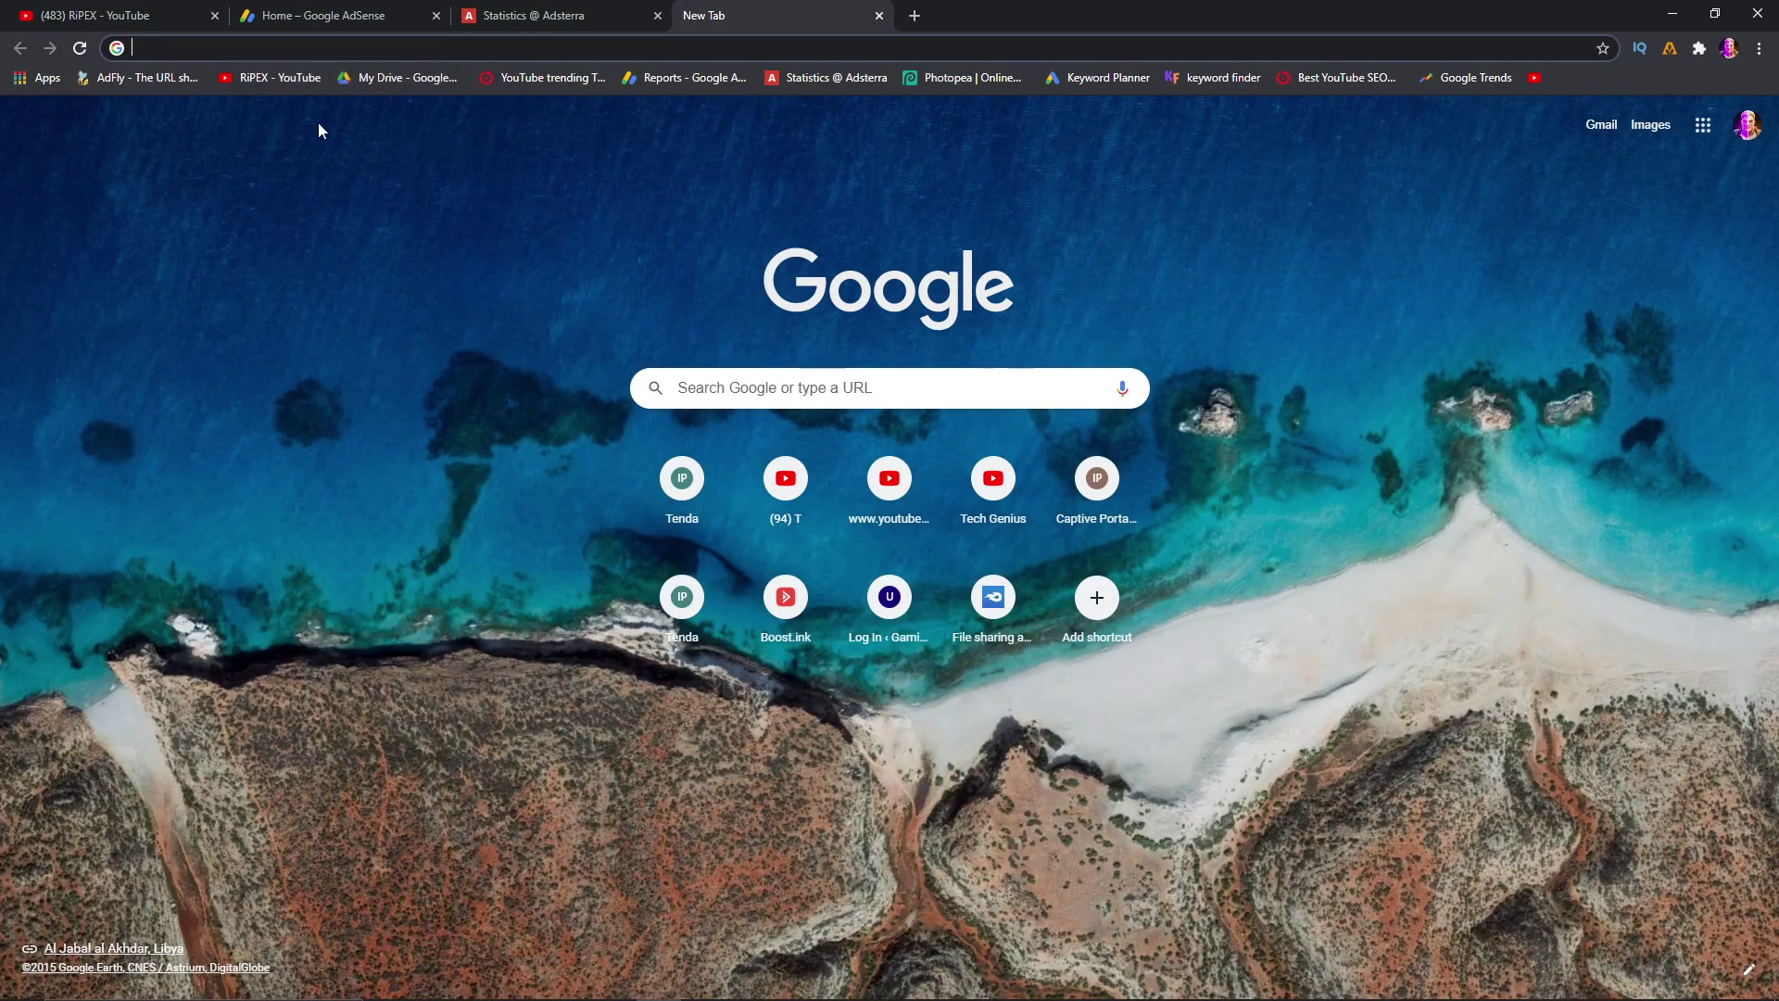
pyautogui.write('amd rad')
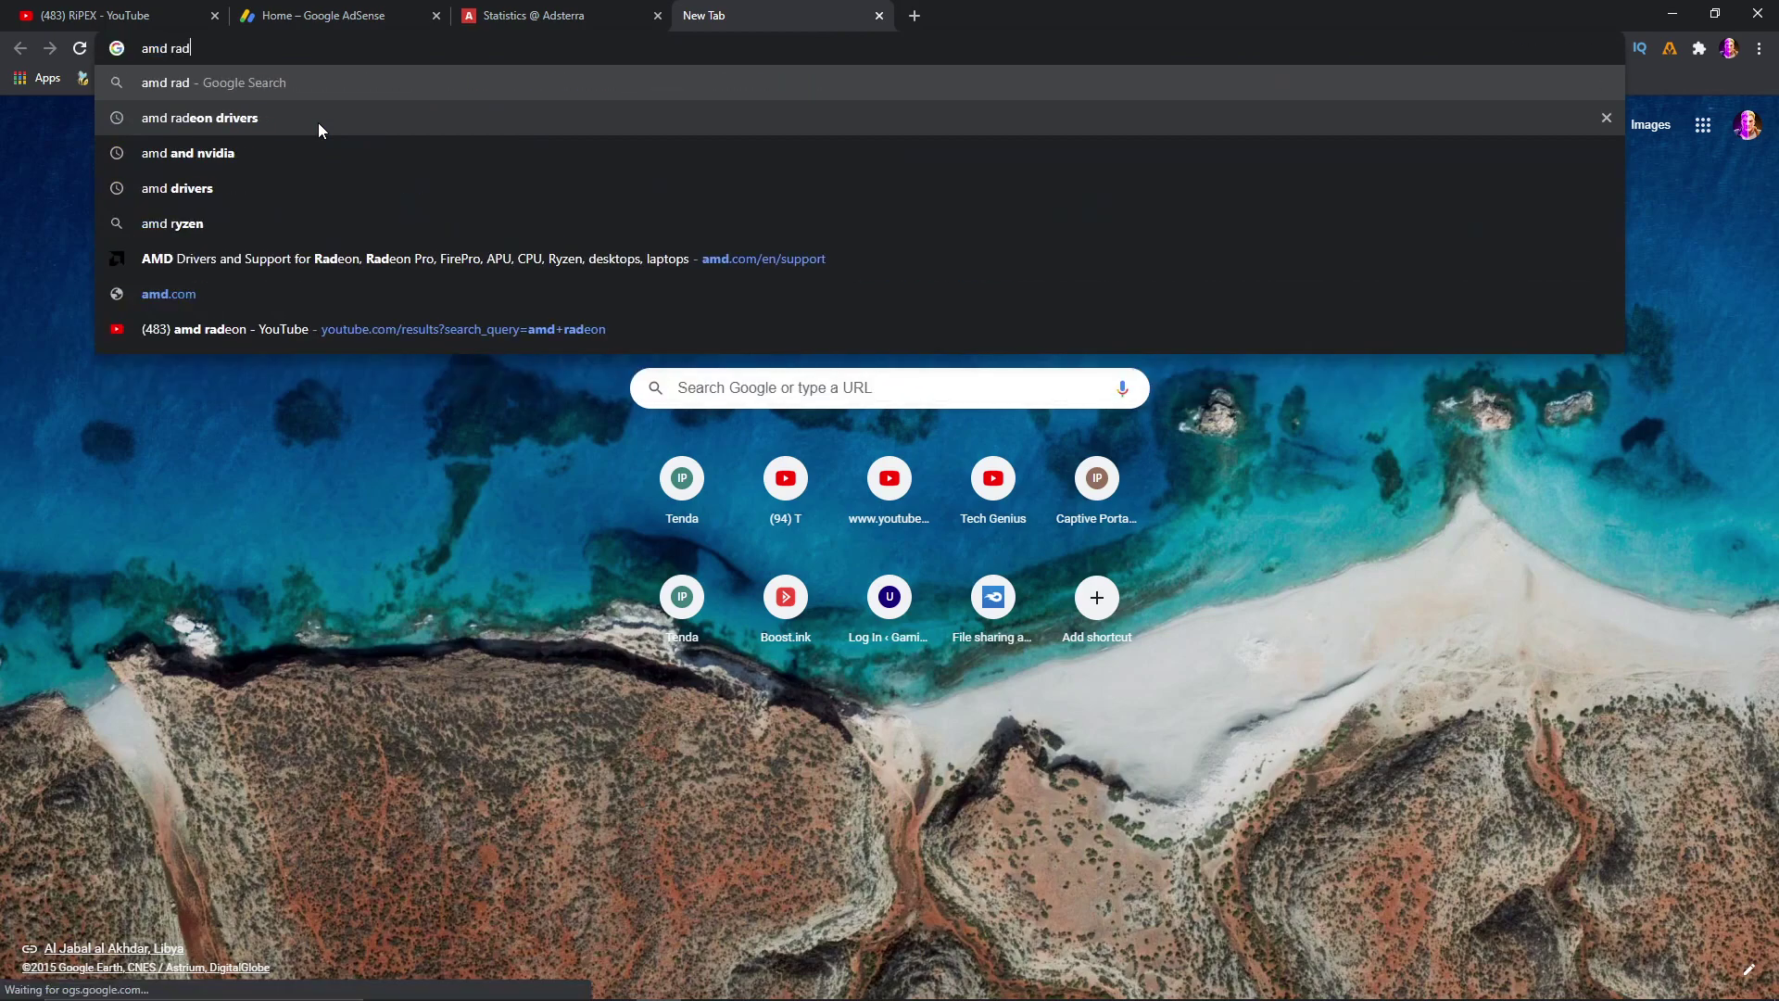
pyautogui.write('eon drivers')
pyautogui.press('Return')
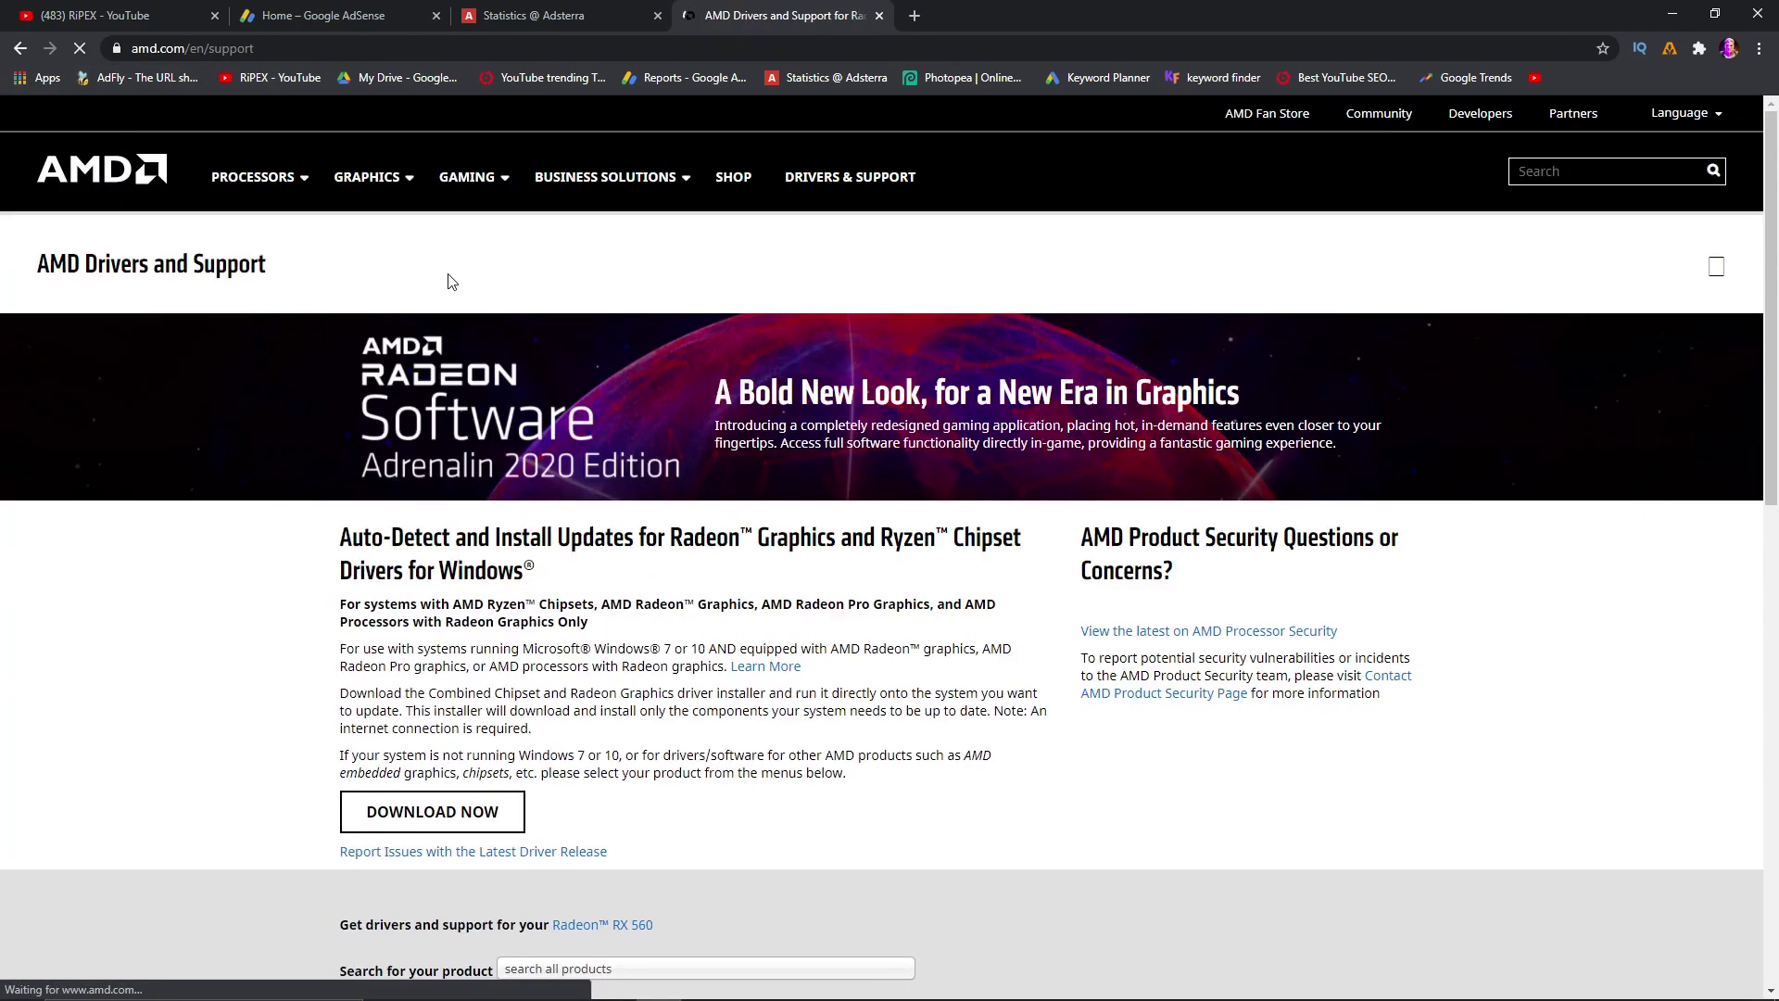
# Scroll down the AMD support page and open the 'search all products' list
pyautogui.scroll(-4, 269, 417)
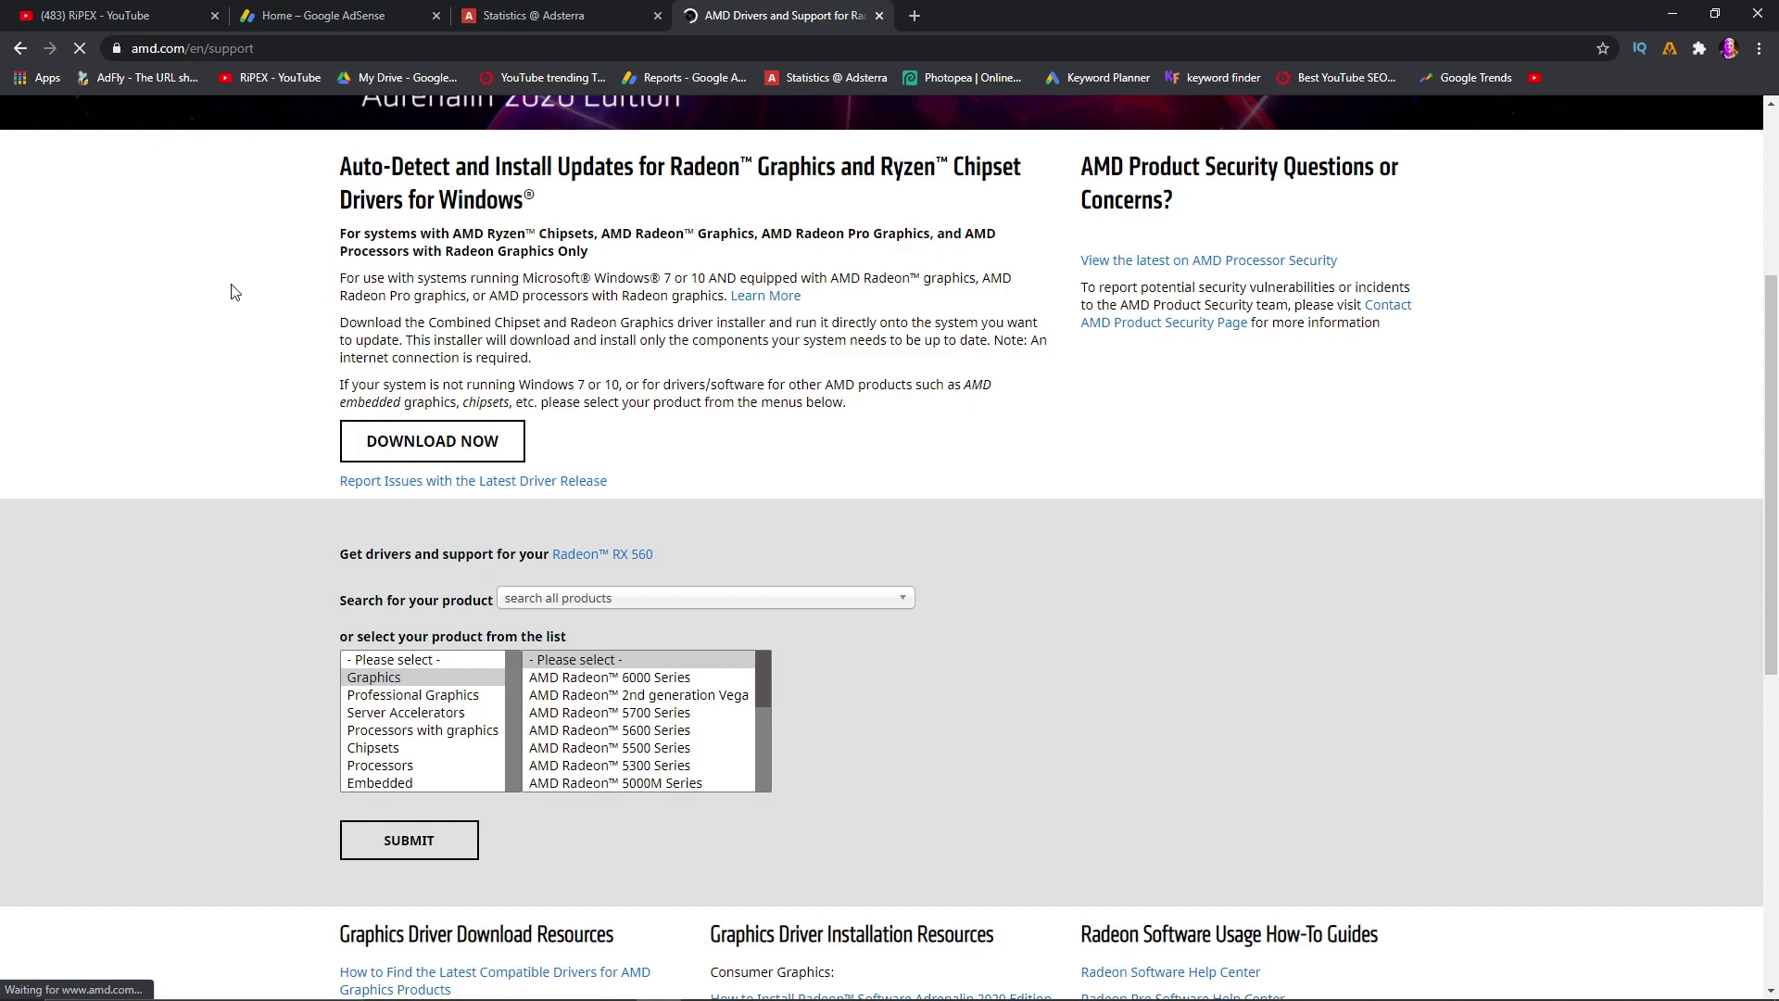
pyautogui.scroll(4, 230, 286)
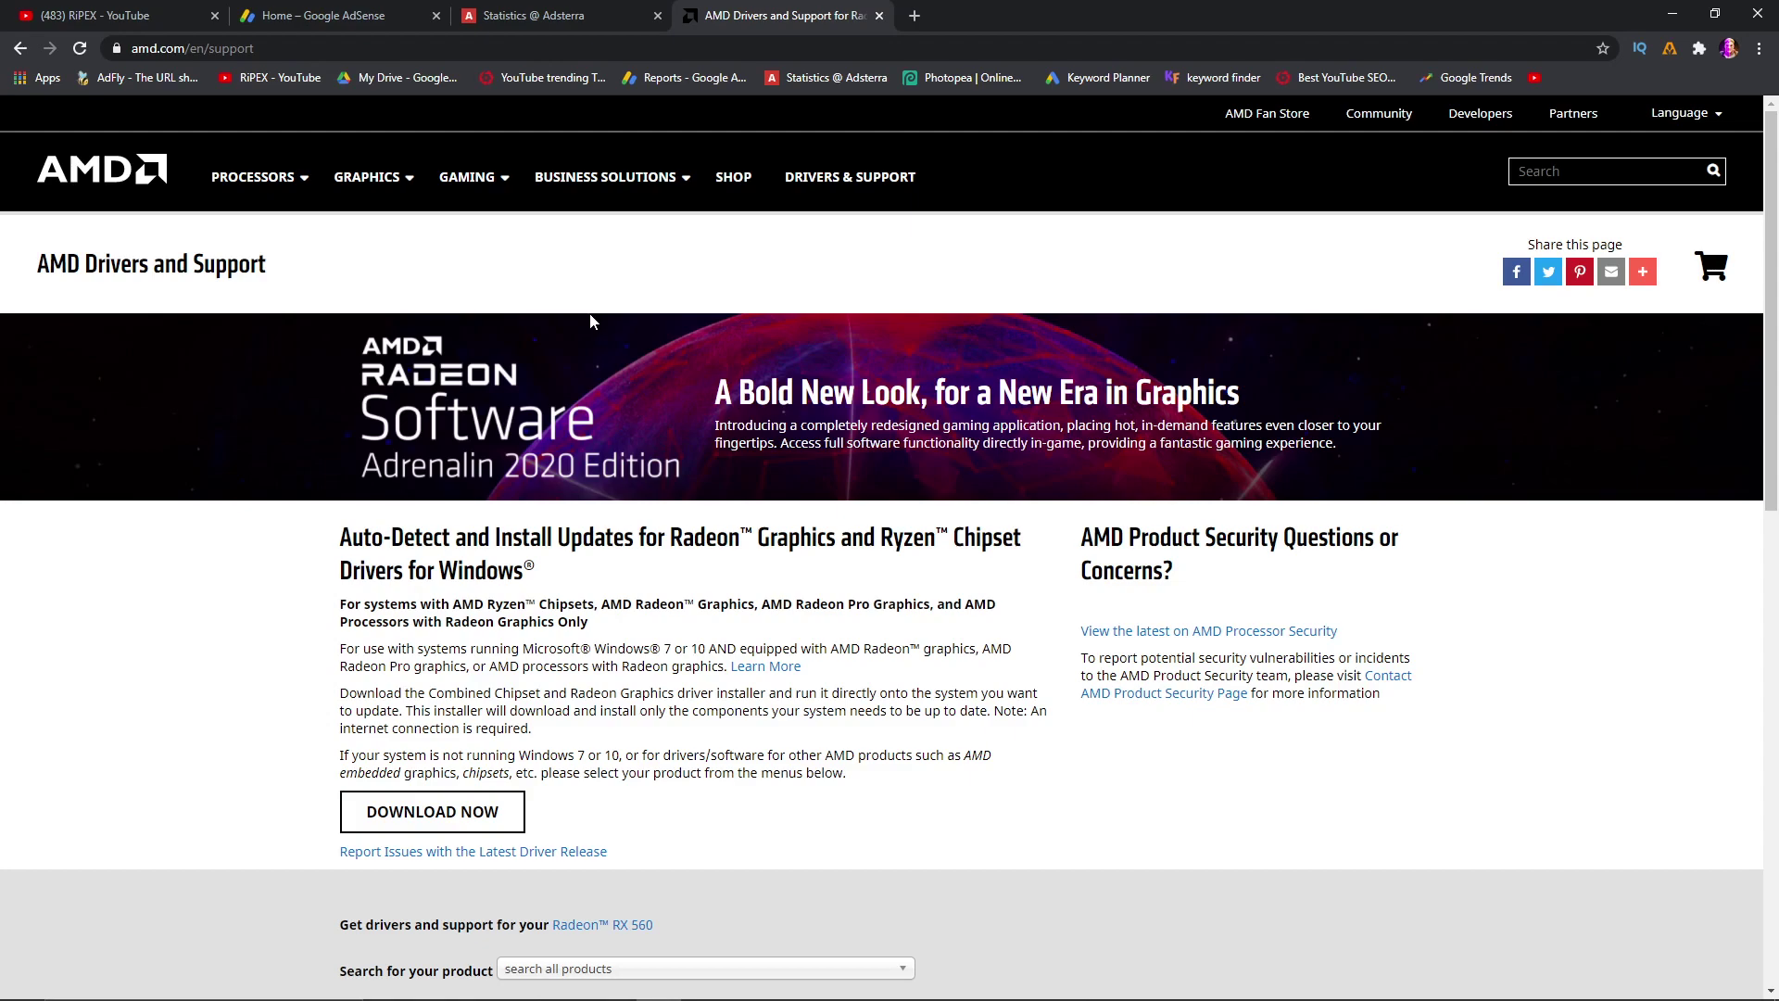
pyautogui.scroll(-3, 589, 321)
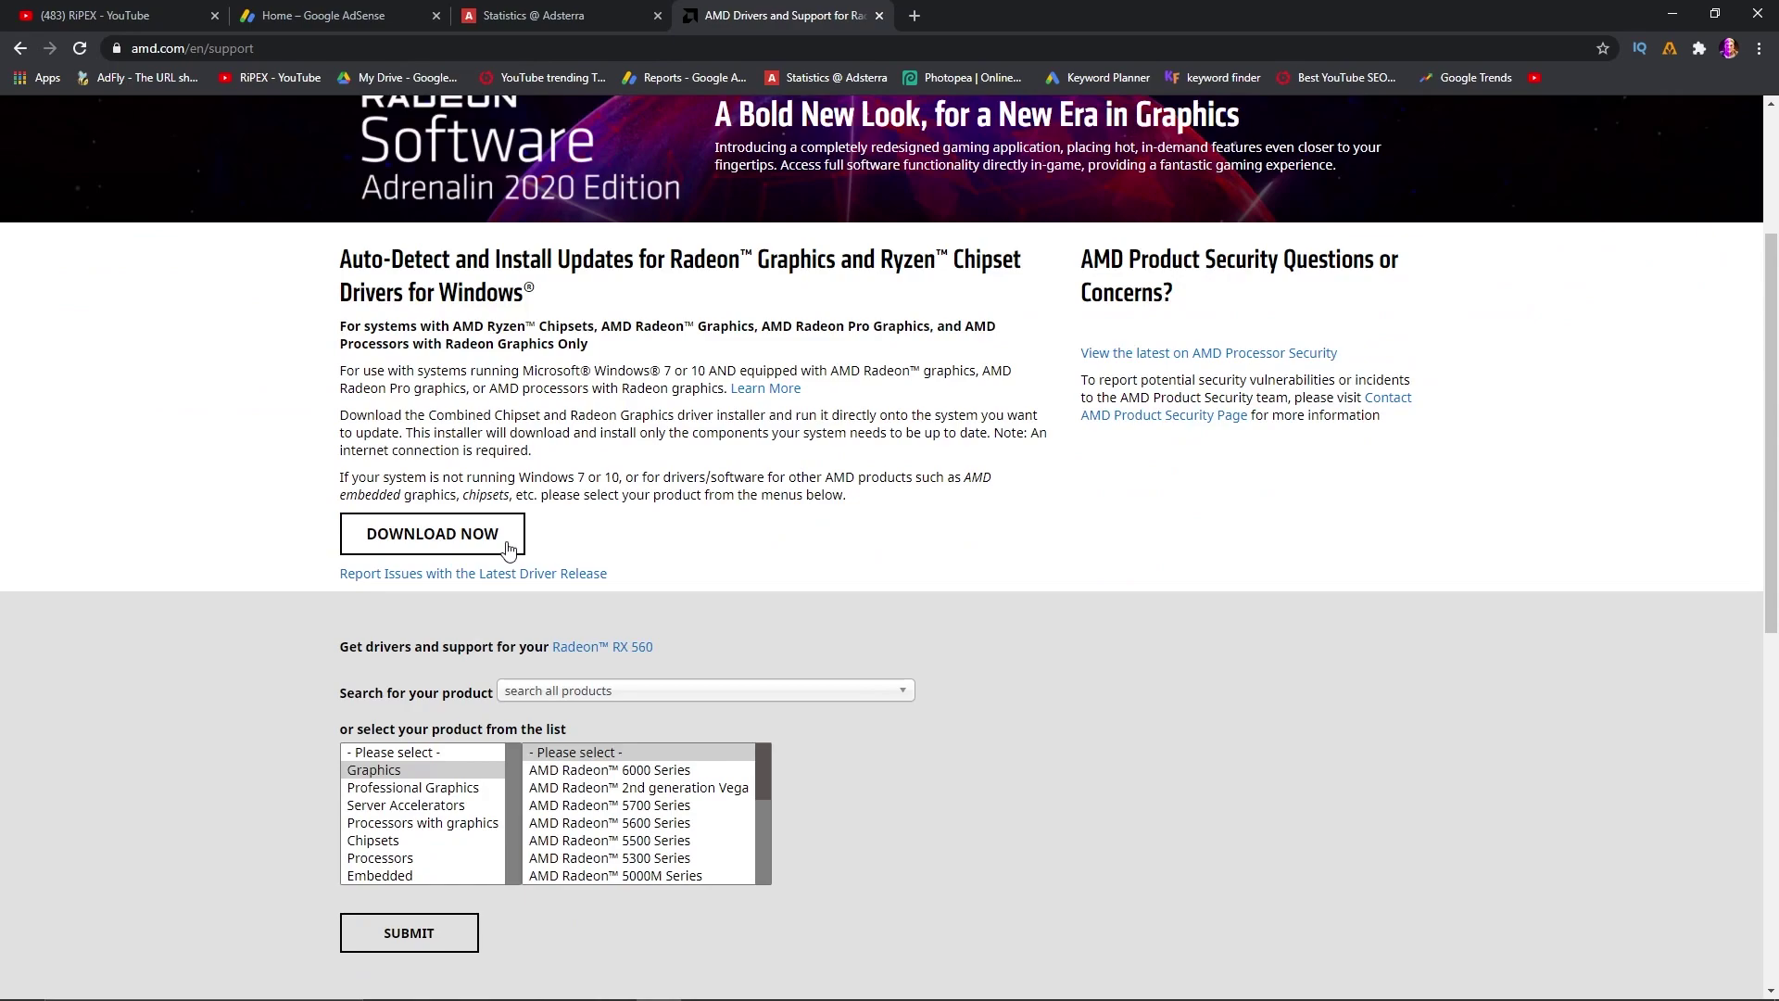
pyautogui.click(554, 691)
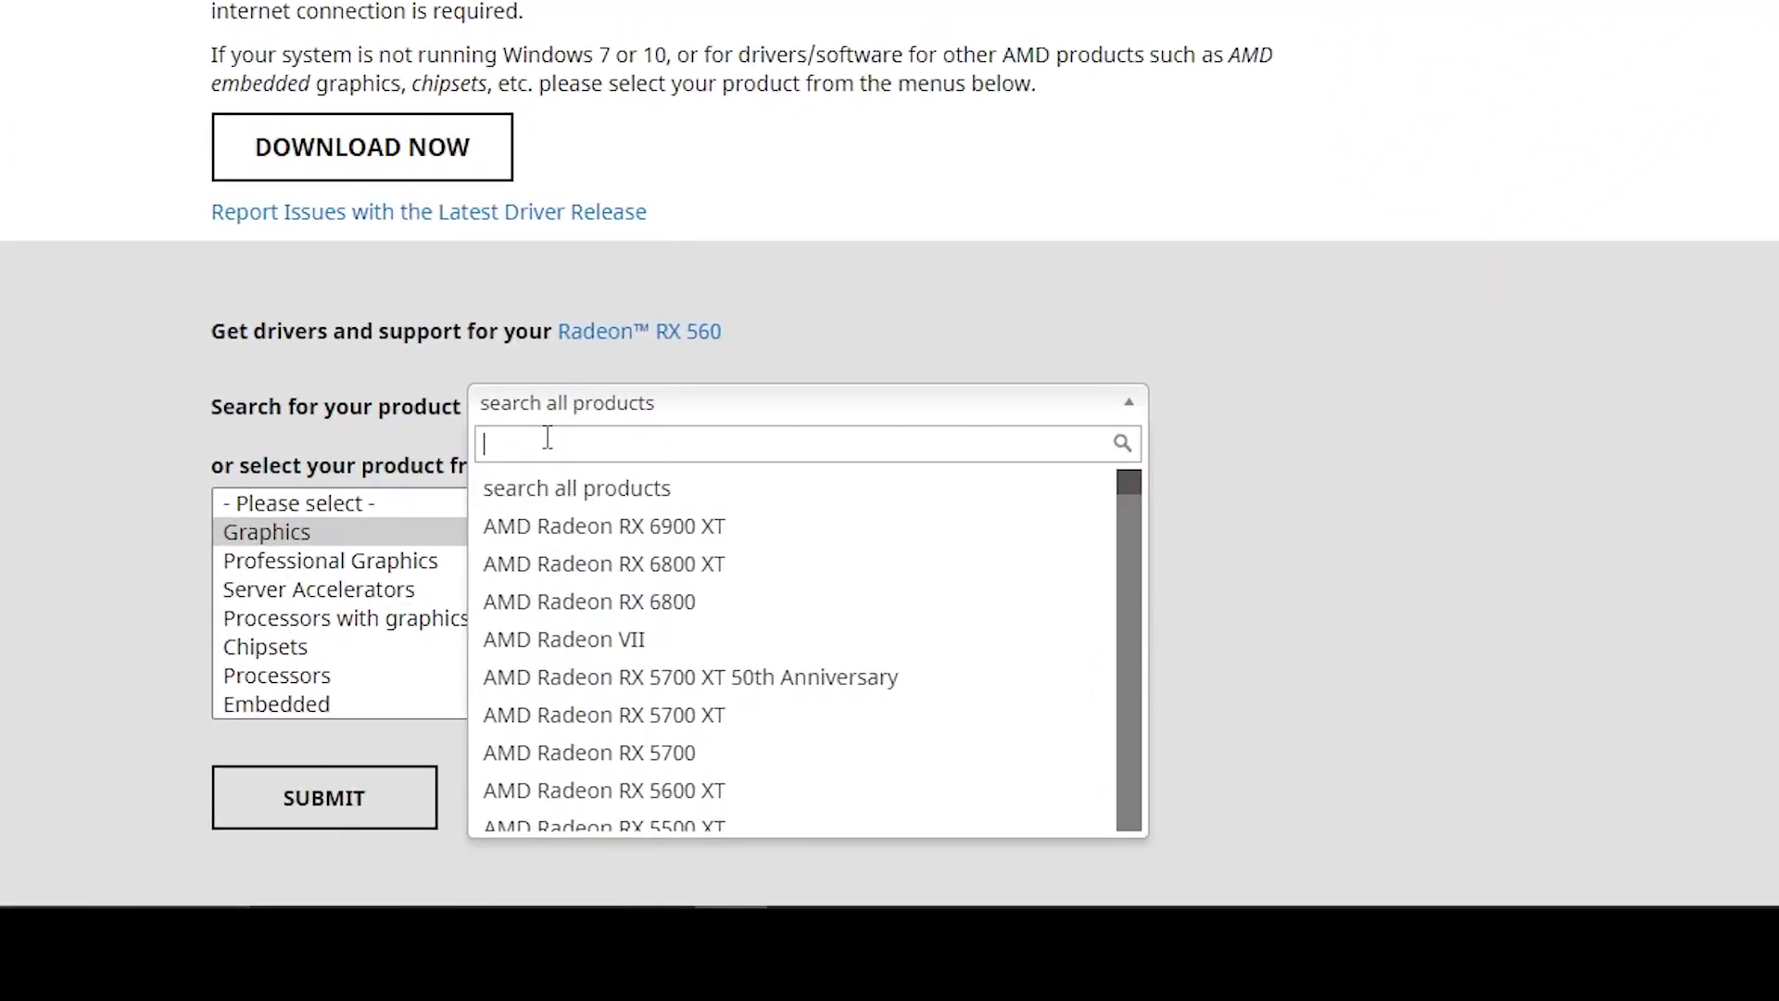
# Search products for 'radeon rx 57' and pick Radeon RX 570 from the matches
pyautogui.write('ra')
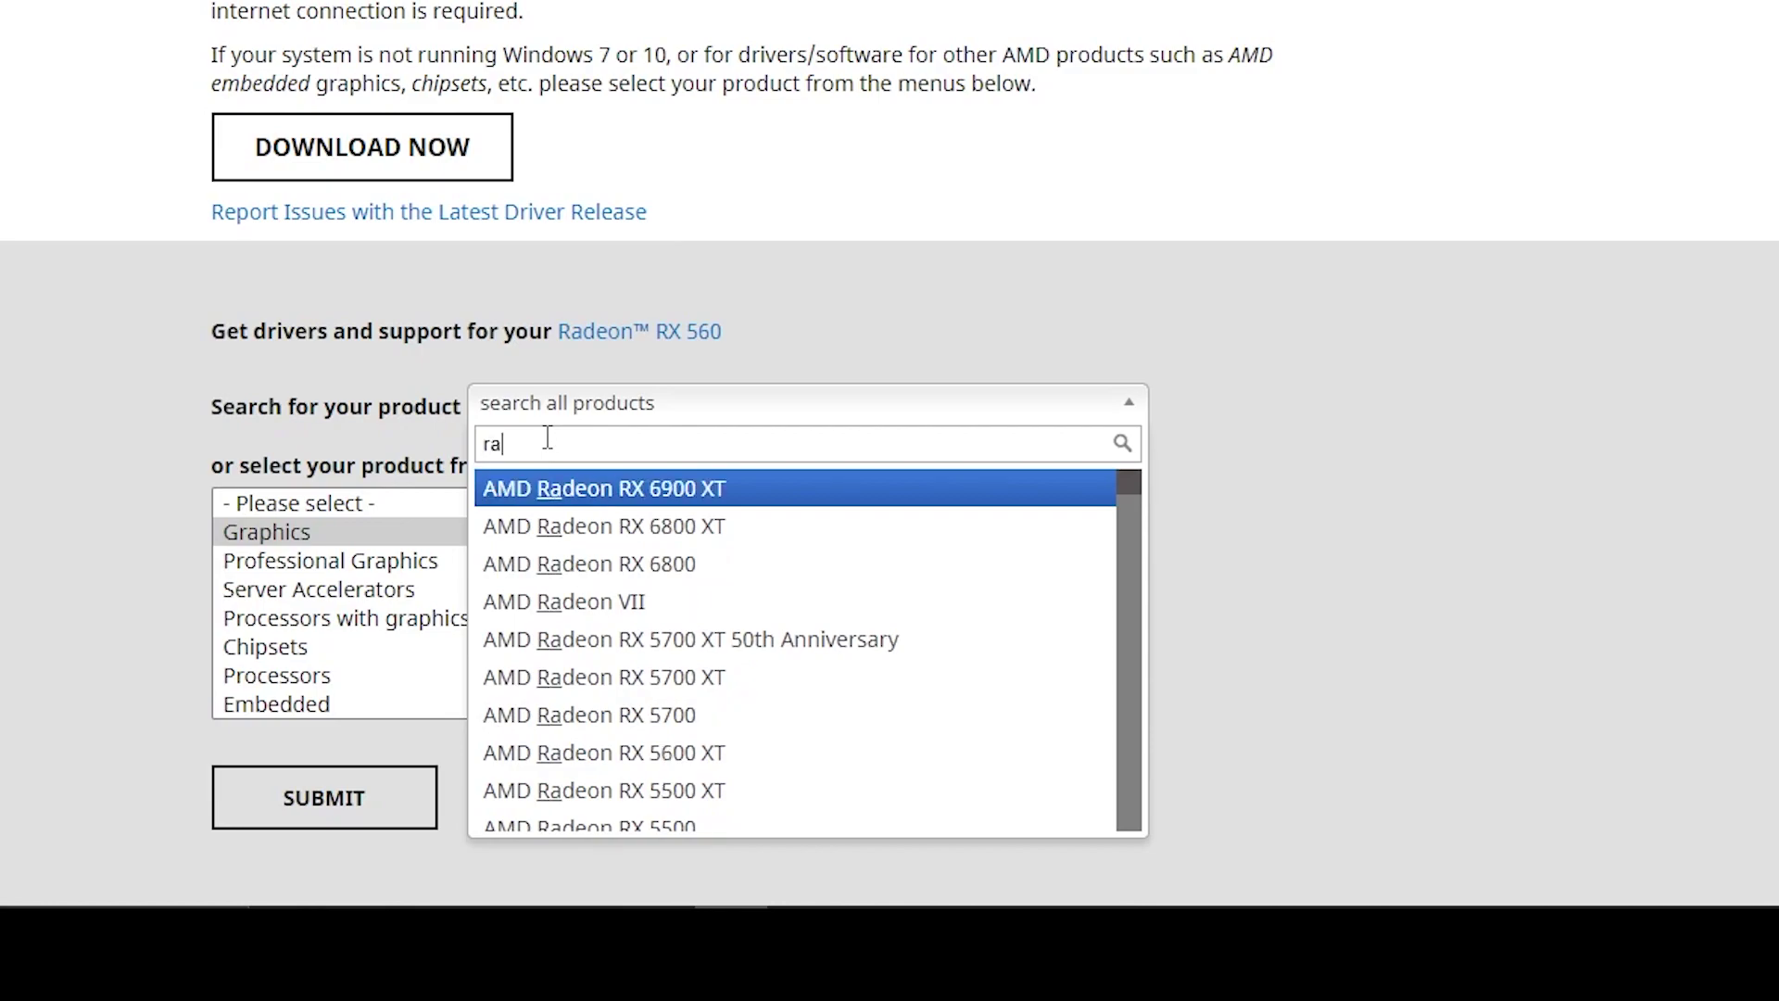
pyautogui.write('deon')
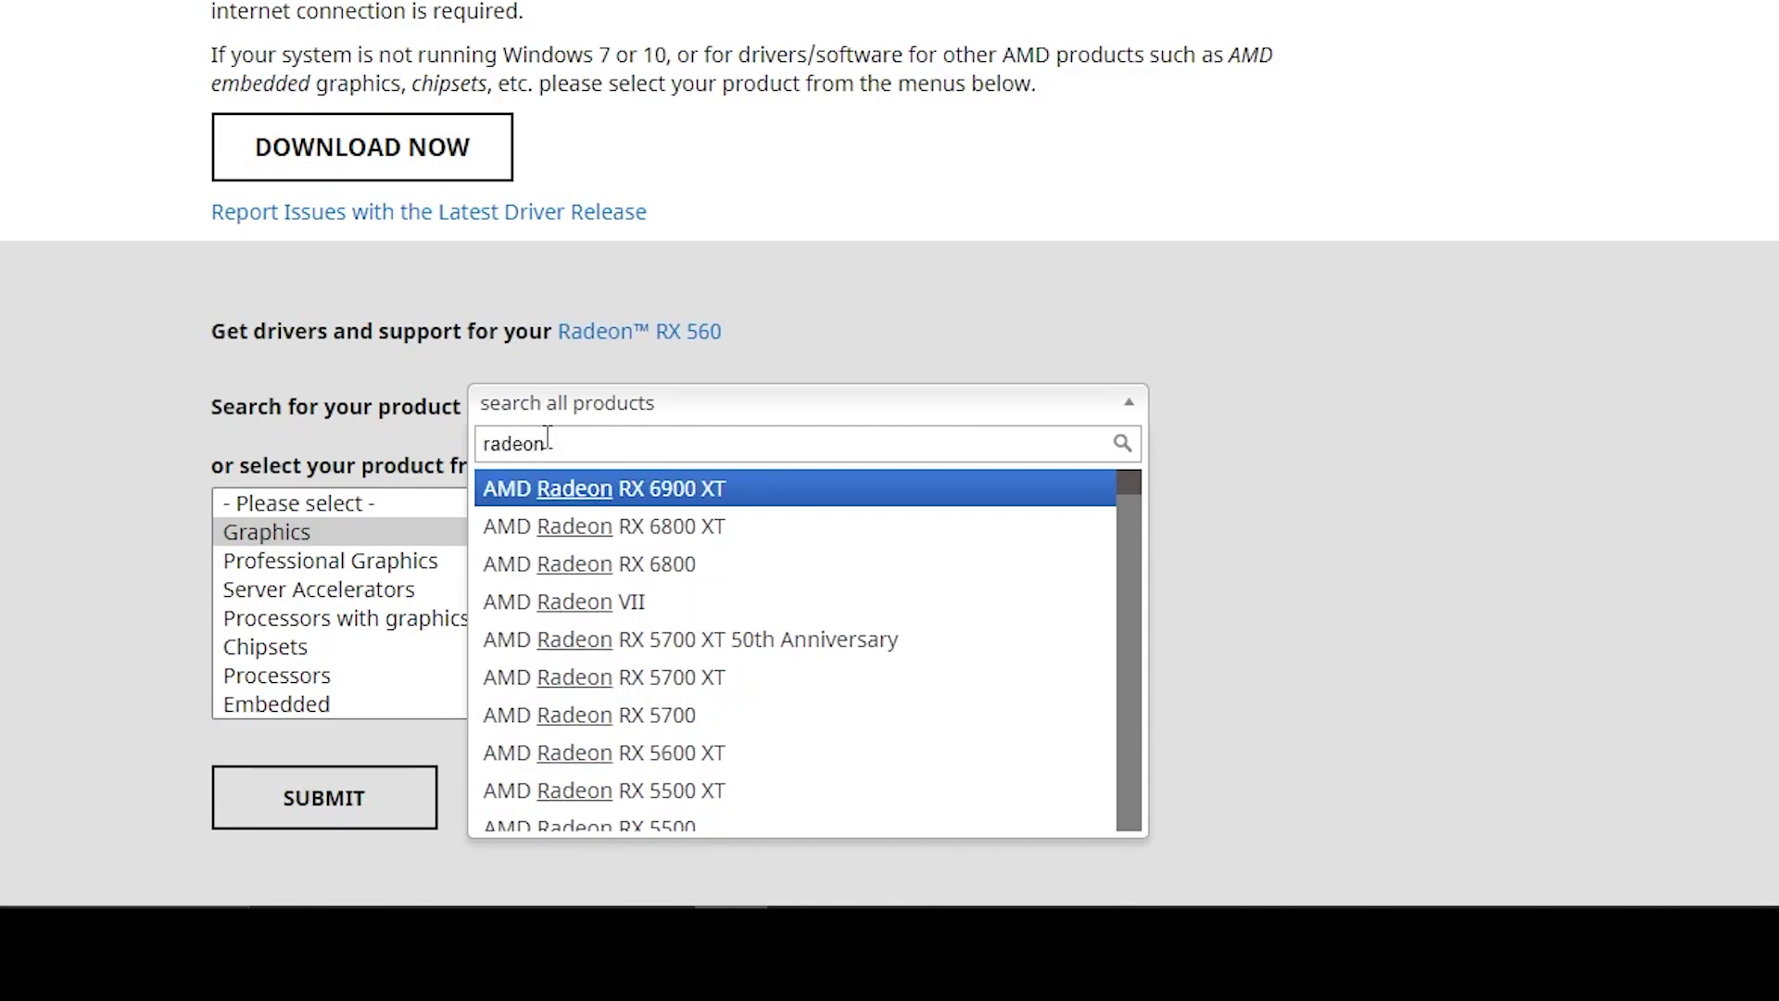
pyautogui.write(' rx57')
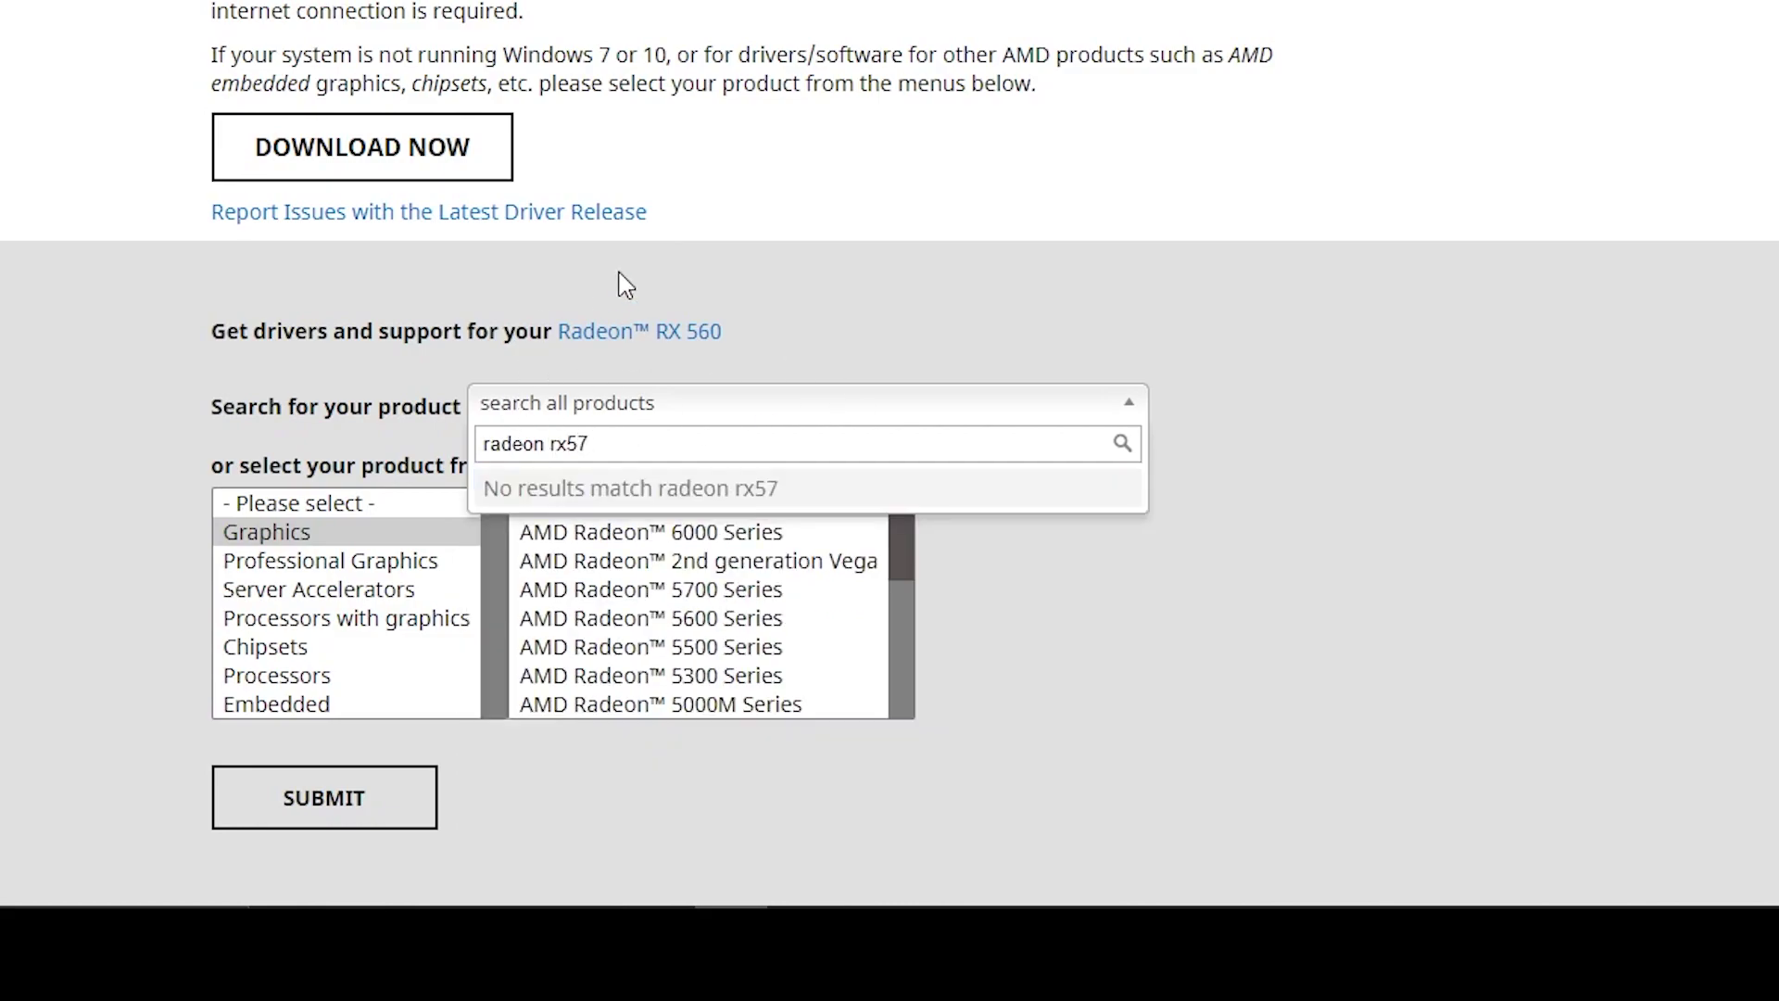
pyautogui.press('Left')
pyautogui.press('Left')
pyautogui.press('Right')
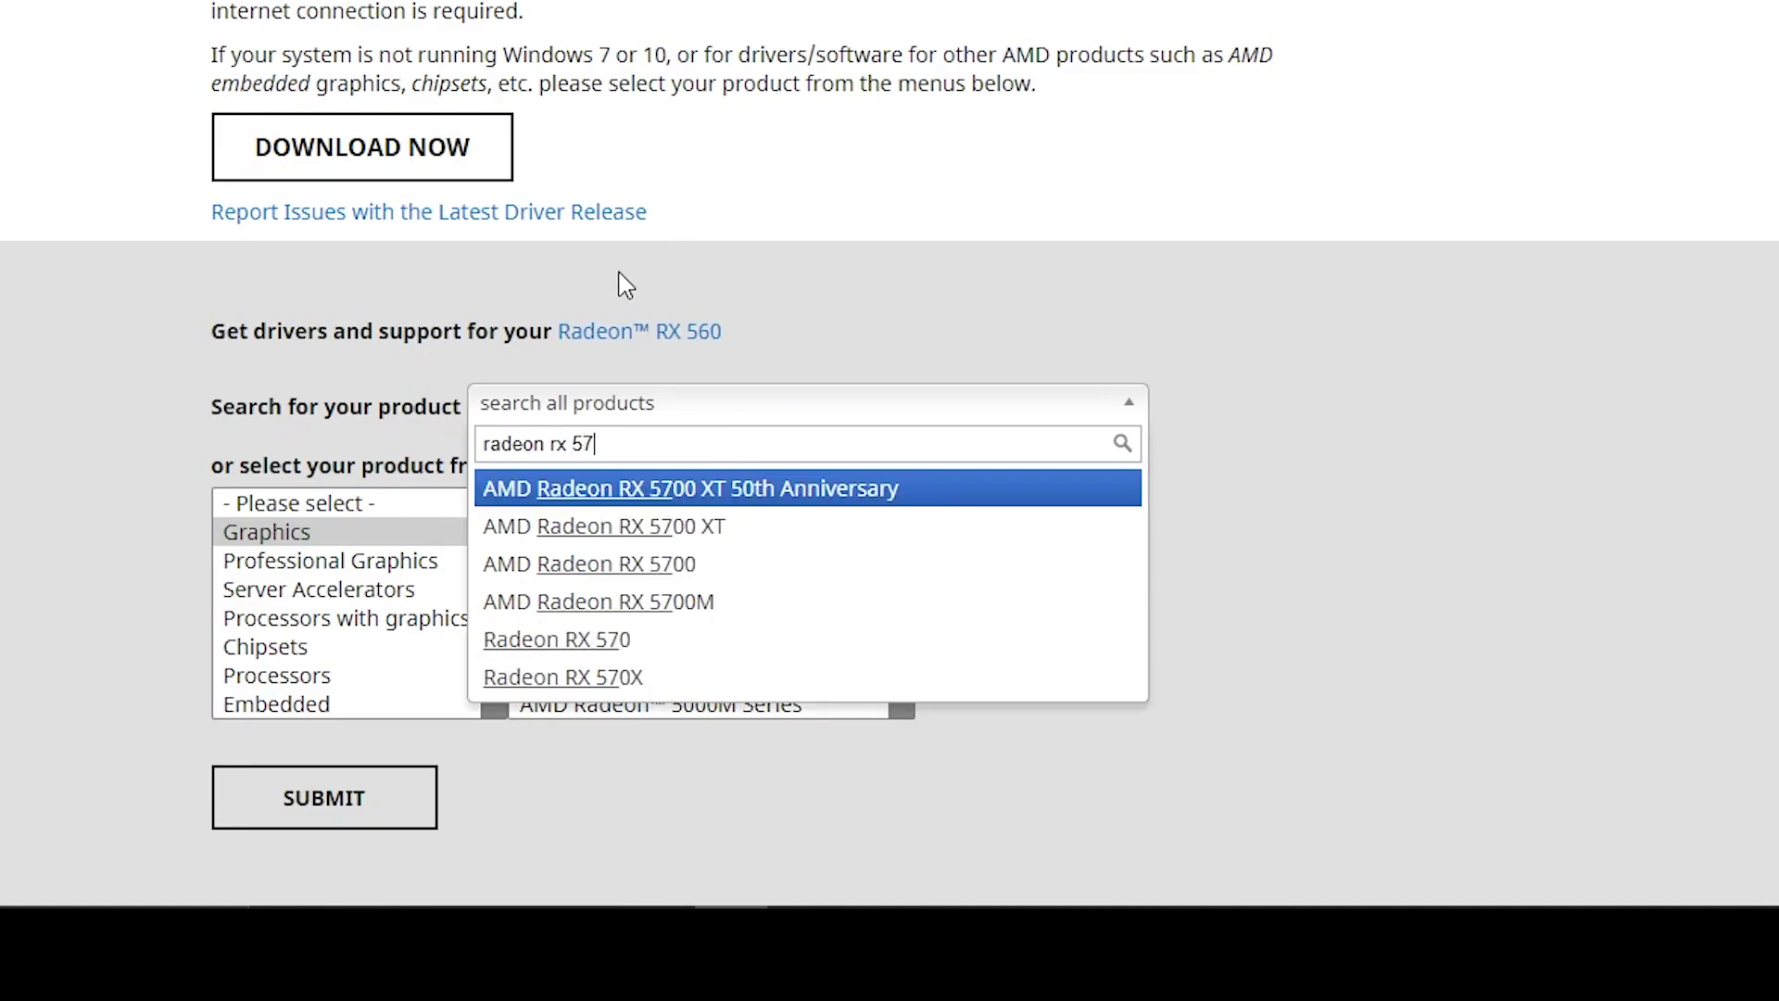
pyautogui.click(533, 649)
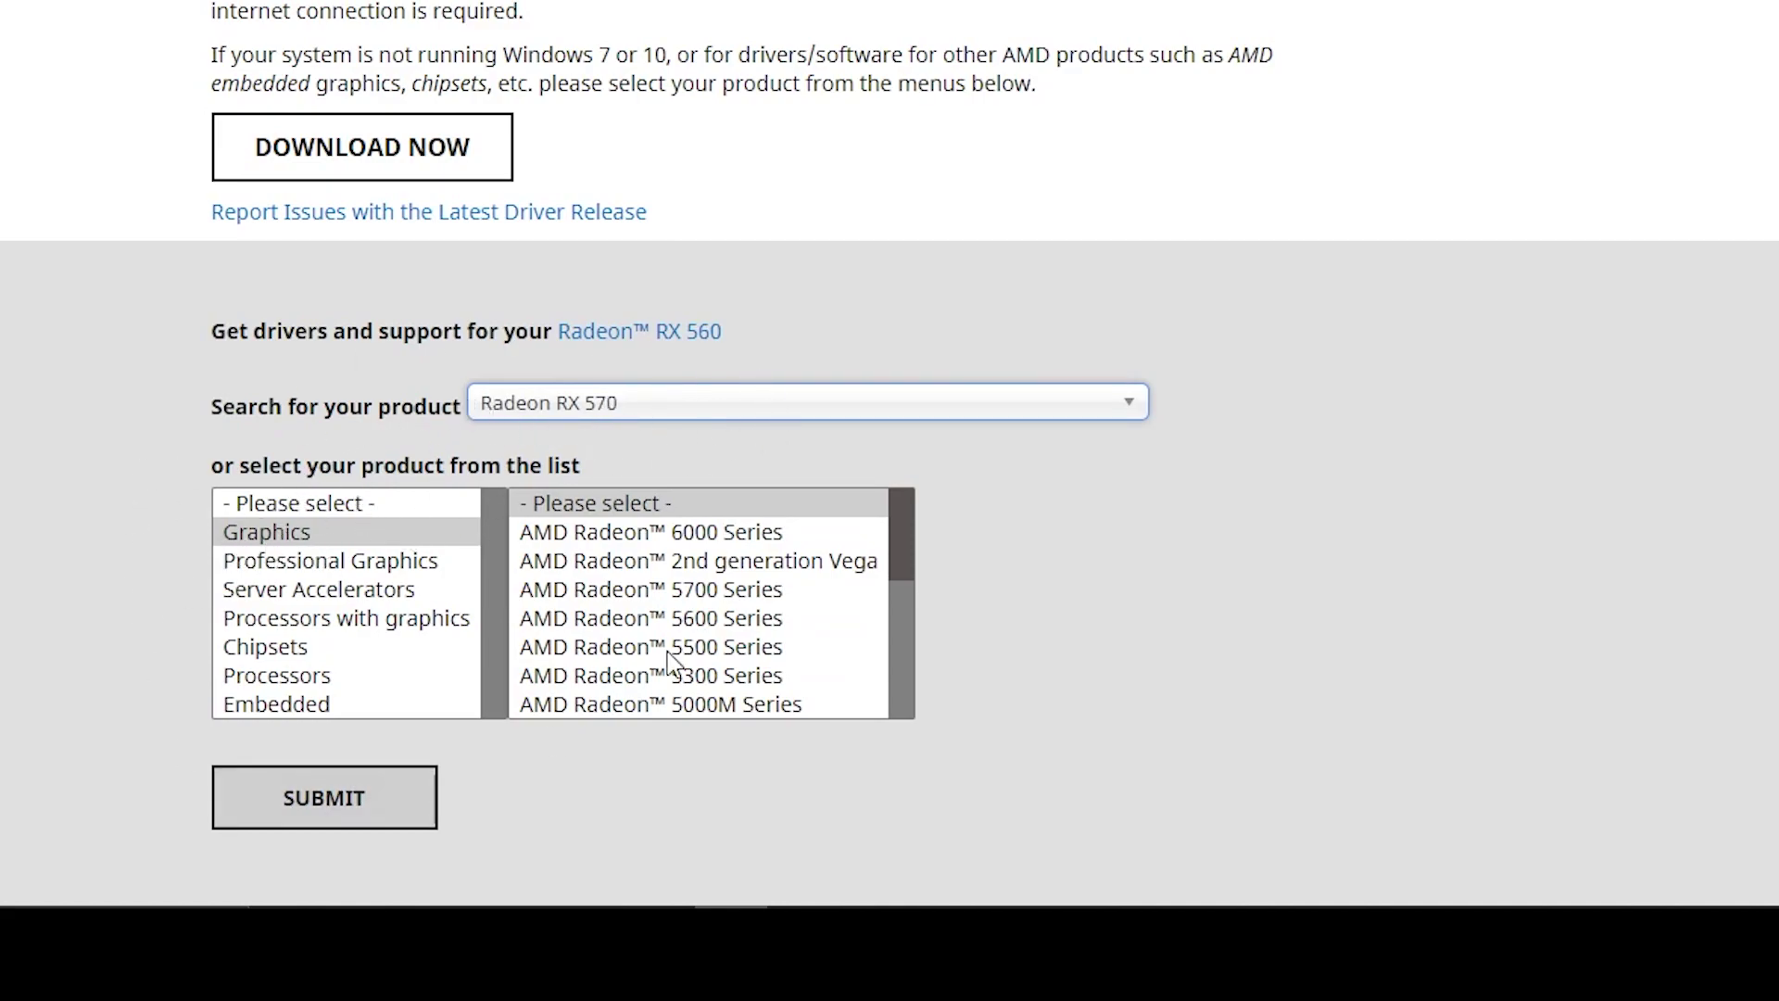
# Choose Graphics as the product category in the product lists
pyautogui.click(260, 534)
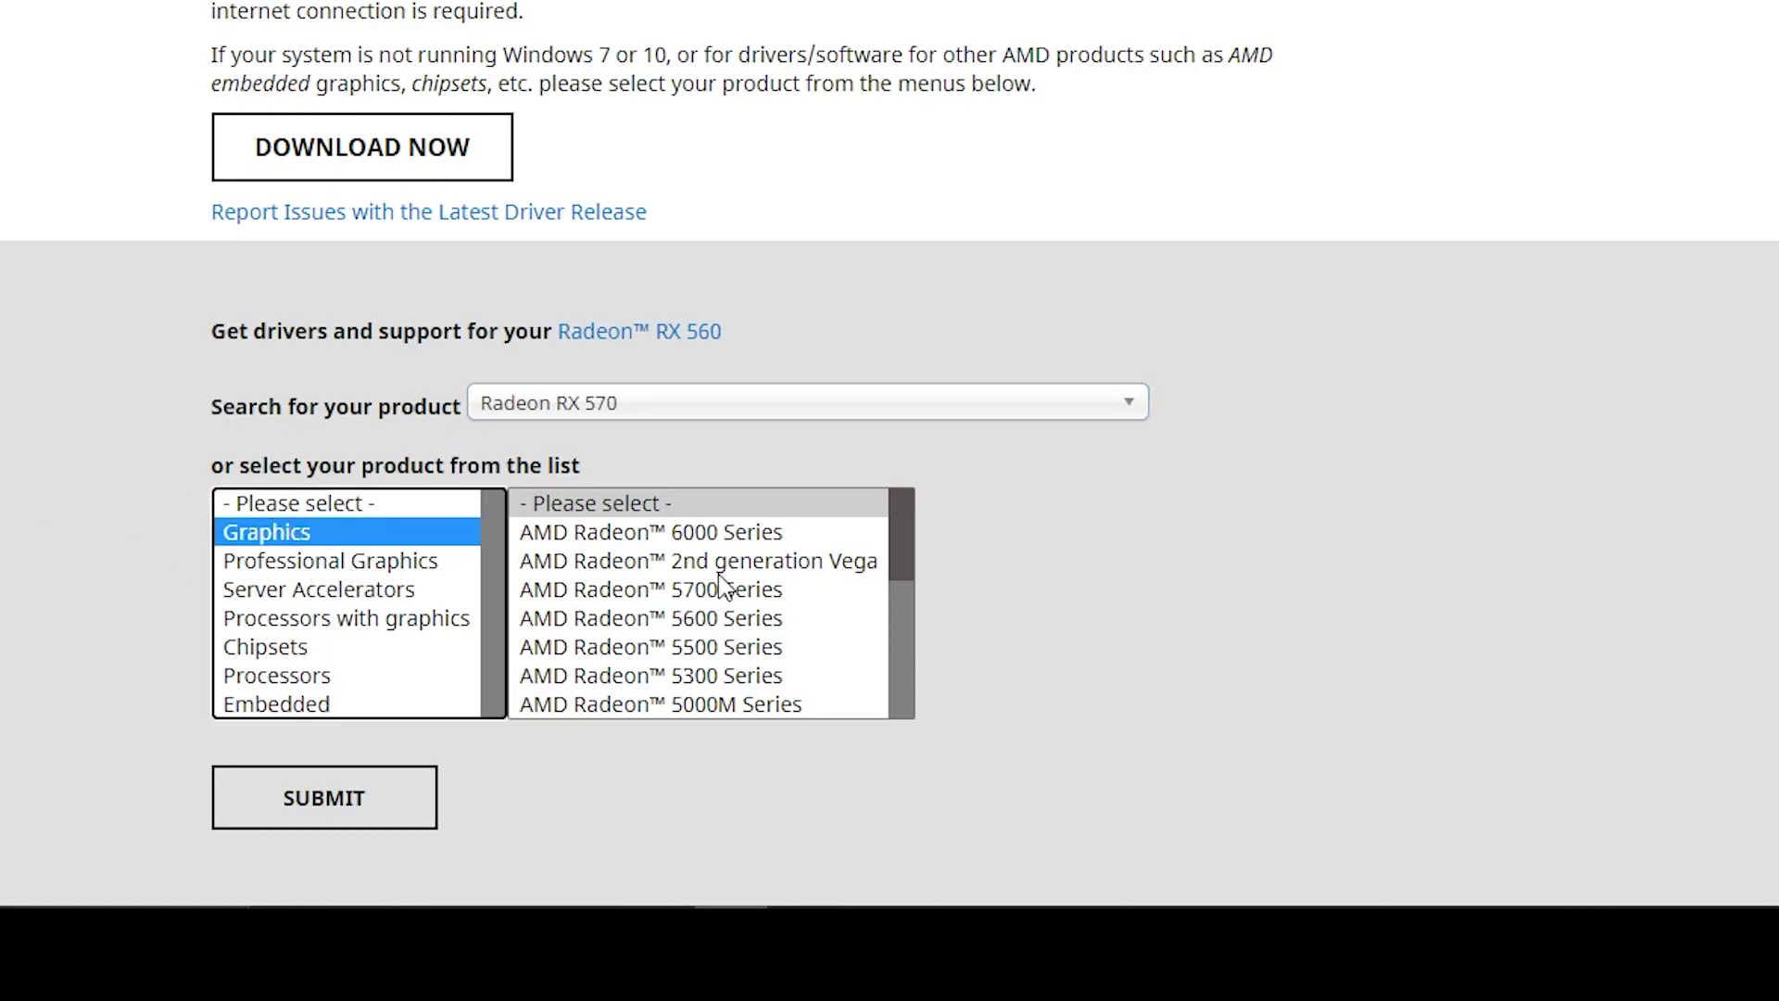
pyautogui.scroll(-4, 723, 586)
pyautogui.scroll(5, 720, 576)
pyautogui.scroll(-5, 614, 575)
pyautogui.scroll(-6, 614, 575)
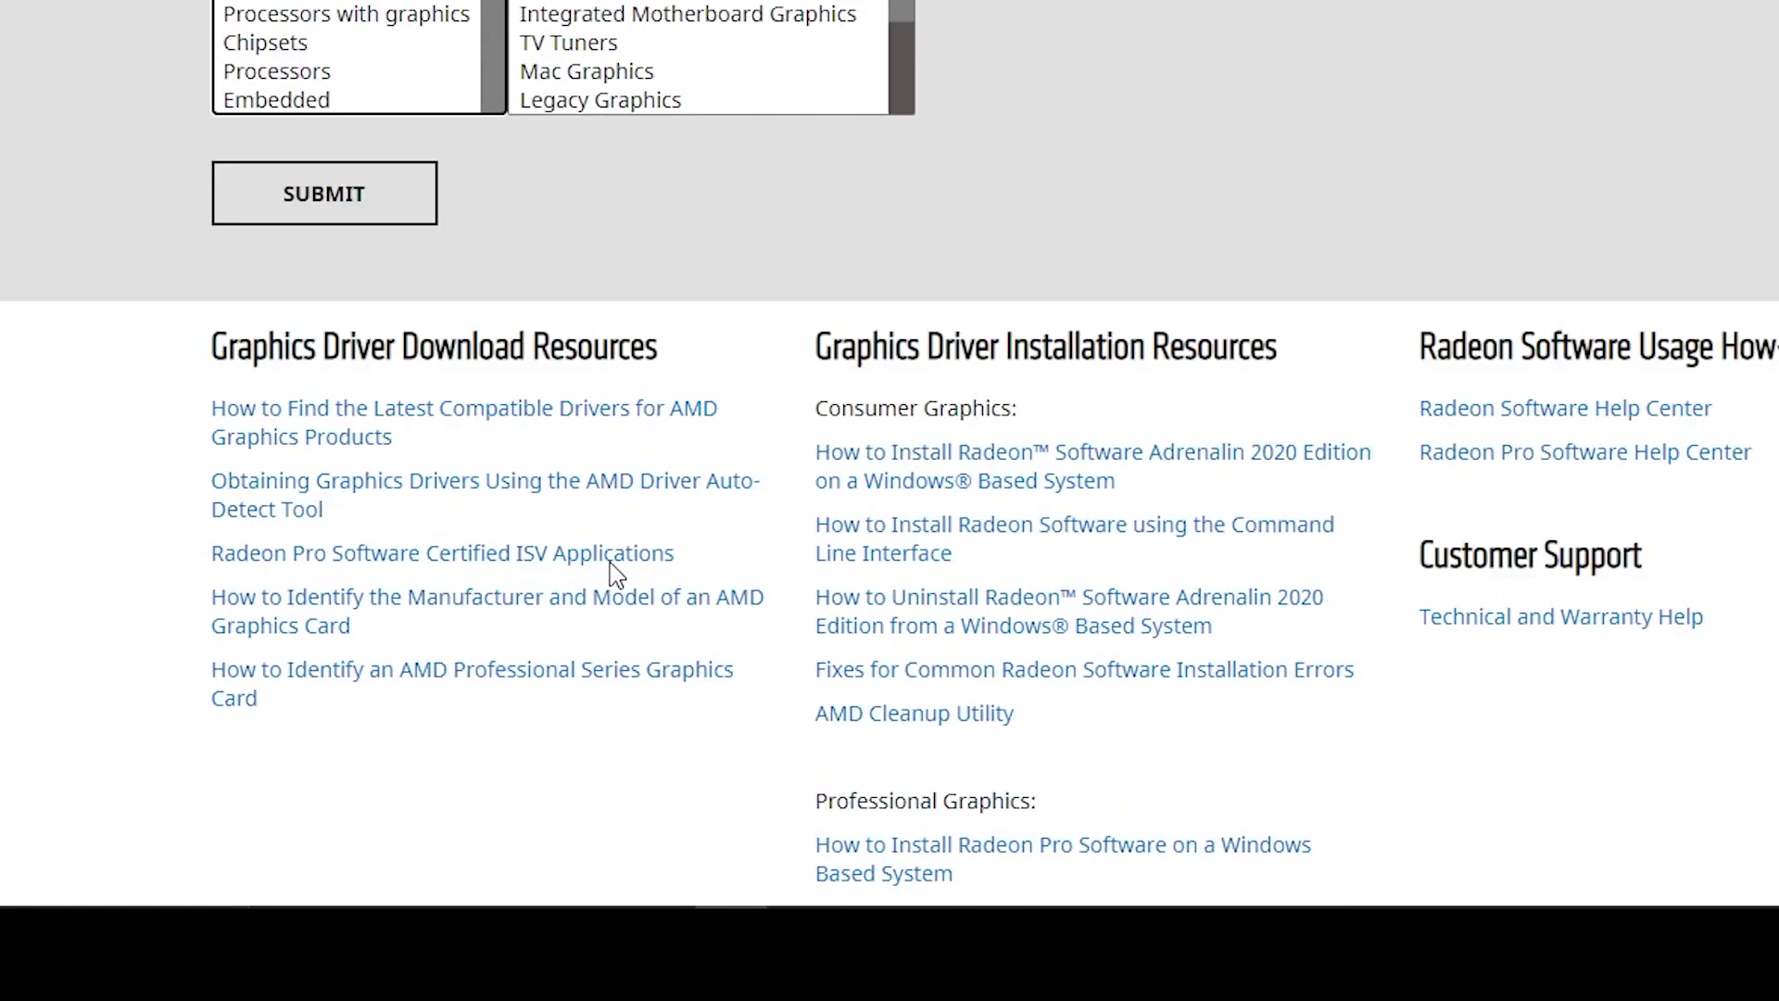
pyautogui.scroll(10, 615, 574)
pyautogui.scroll(3, 676, 807)
pyautogui.scroll(-6, 732, 669)
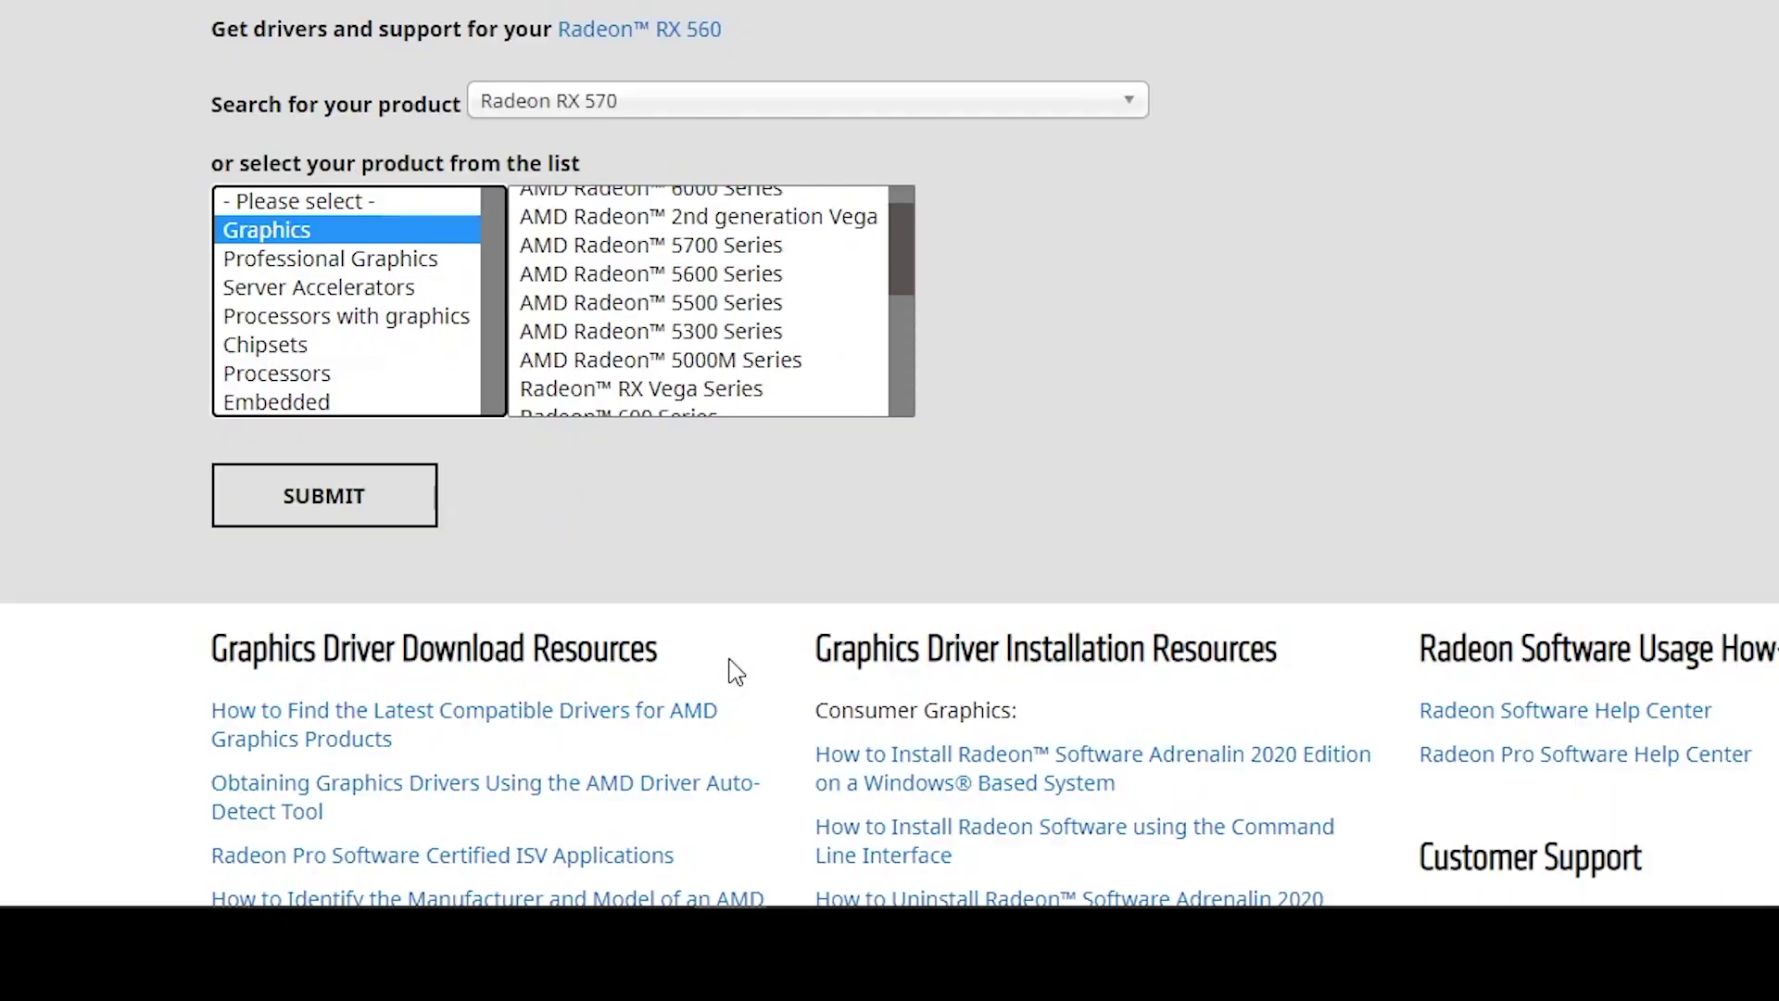
pyautogui.scroll(1, 702, 361)
pyautogui.scroll(3, 749, 301)
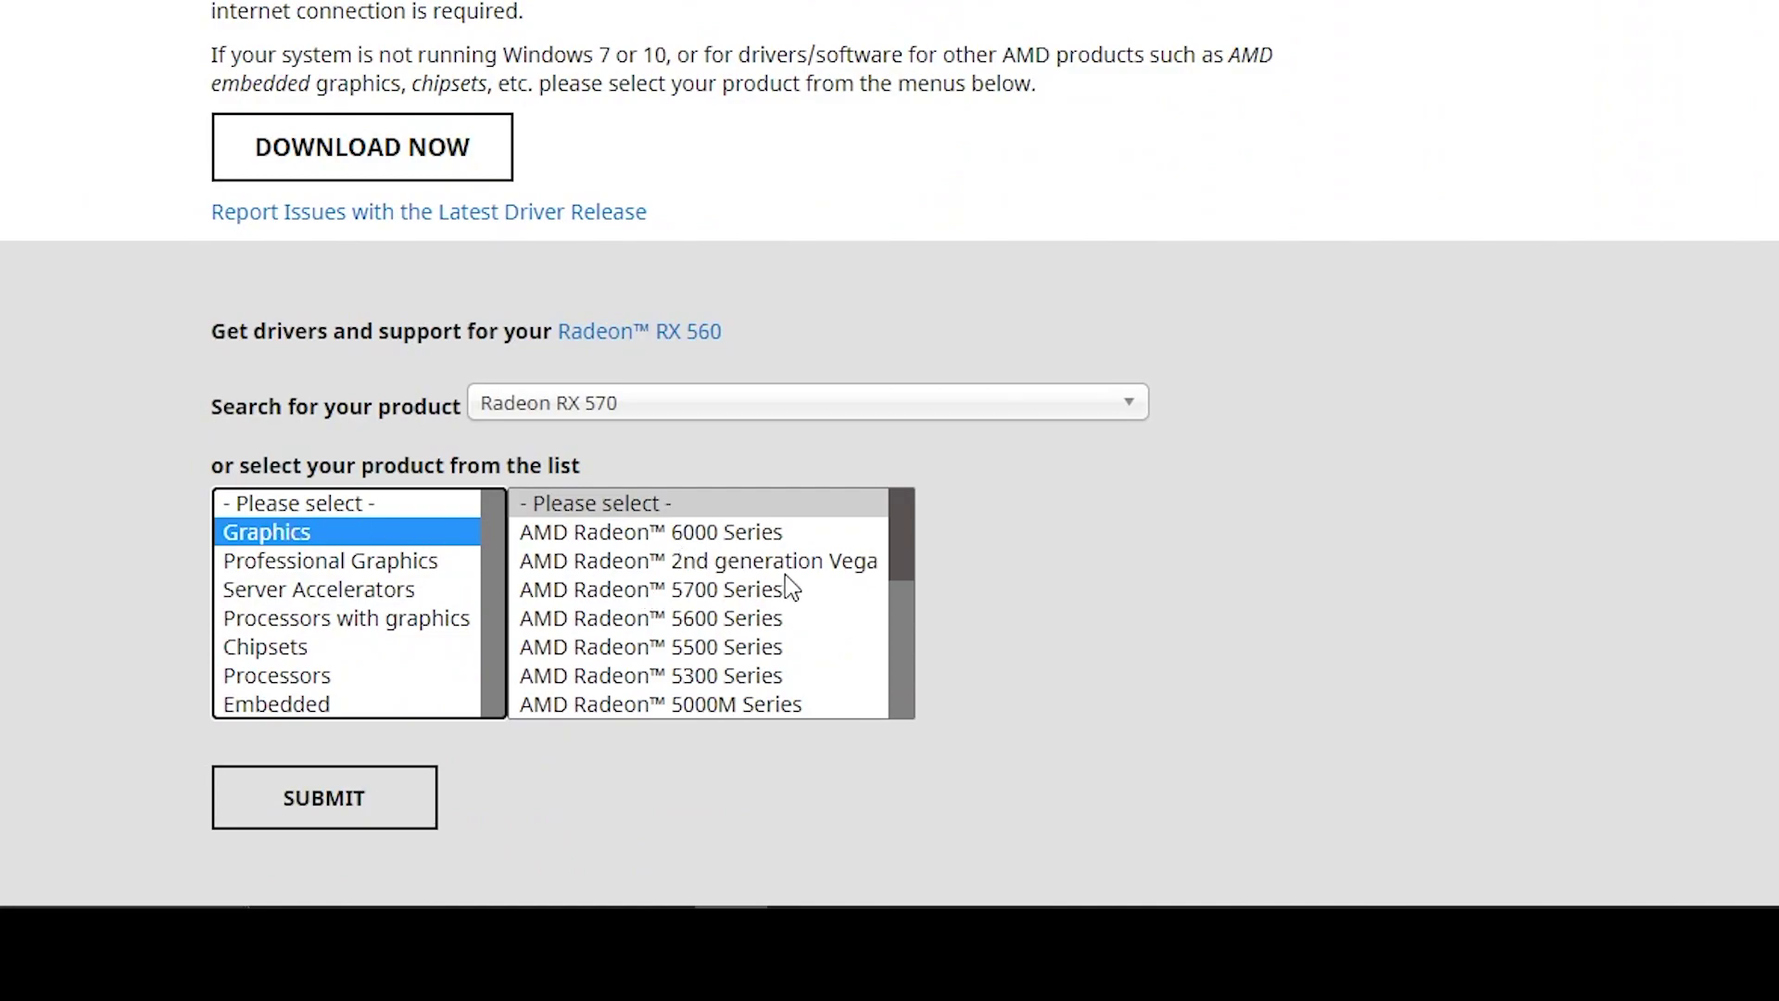
pyautogui.scroll(-2, 799, 615)
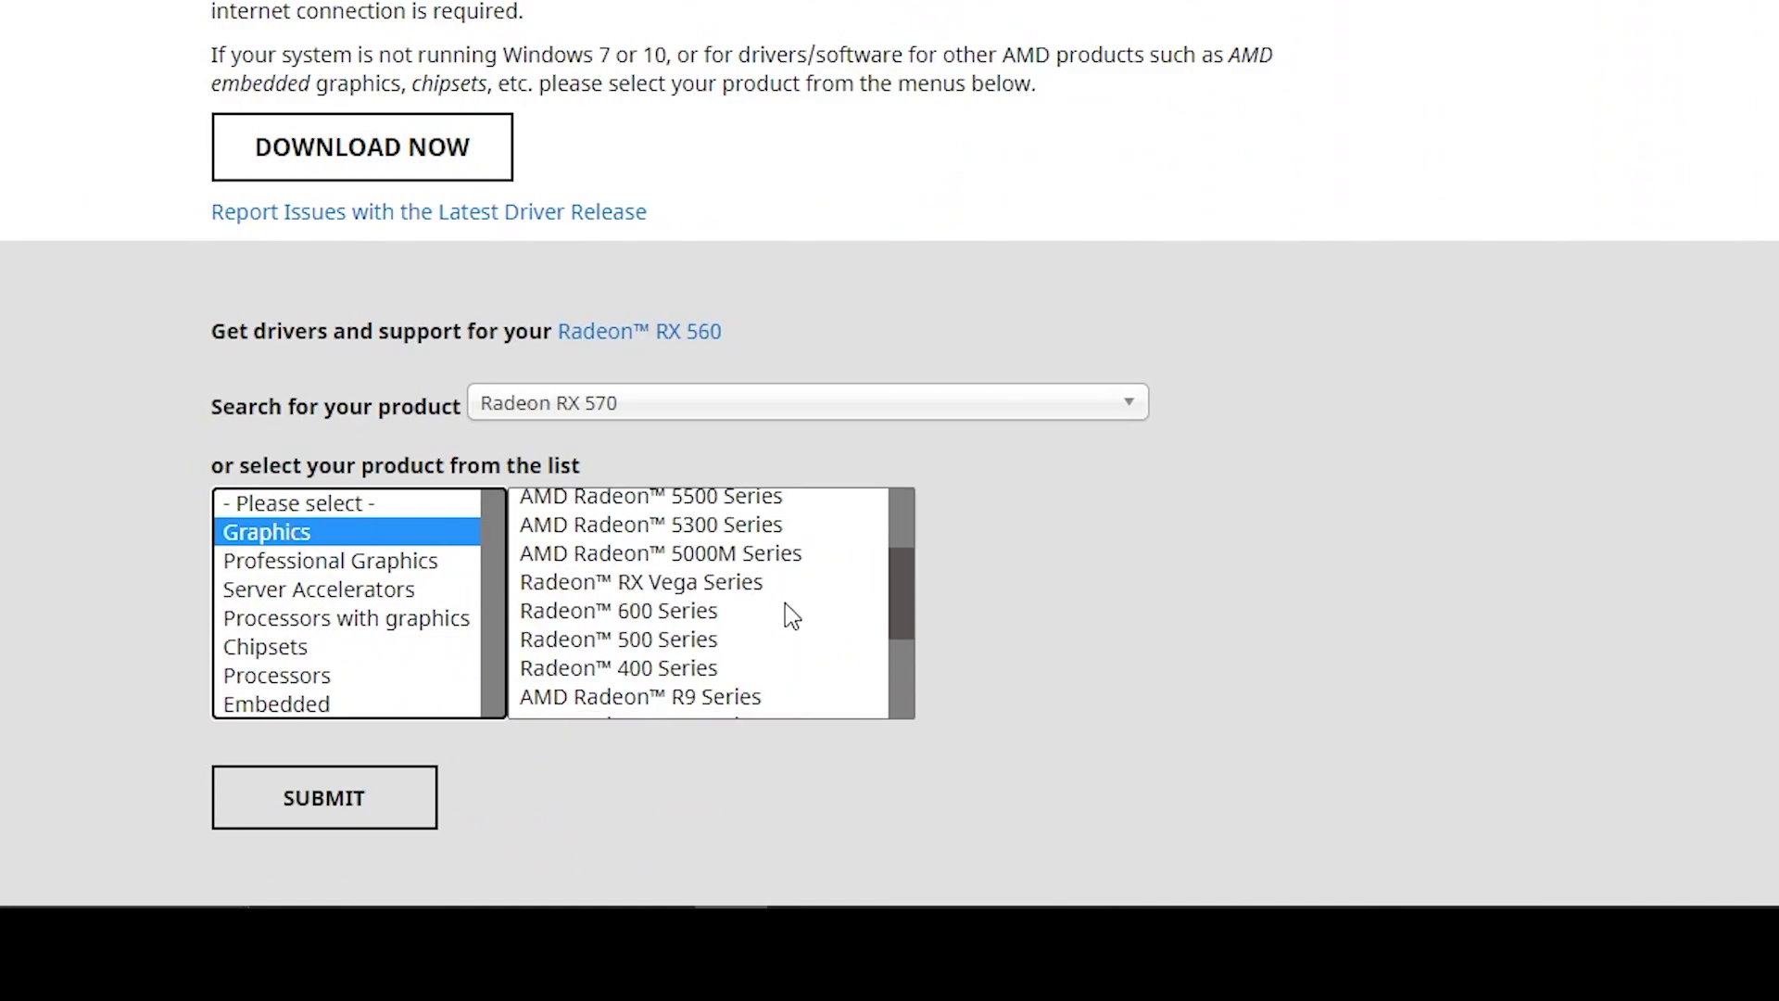
pyautogui.scroll(-2, 654, 649)
pyautogui.scroll(2, 630, 584)
# Narrow to Radeon 500 Series, RX 500 Series, Radeon RX 570 and submit
pyautogui.click(690, 642)
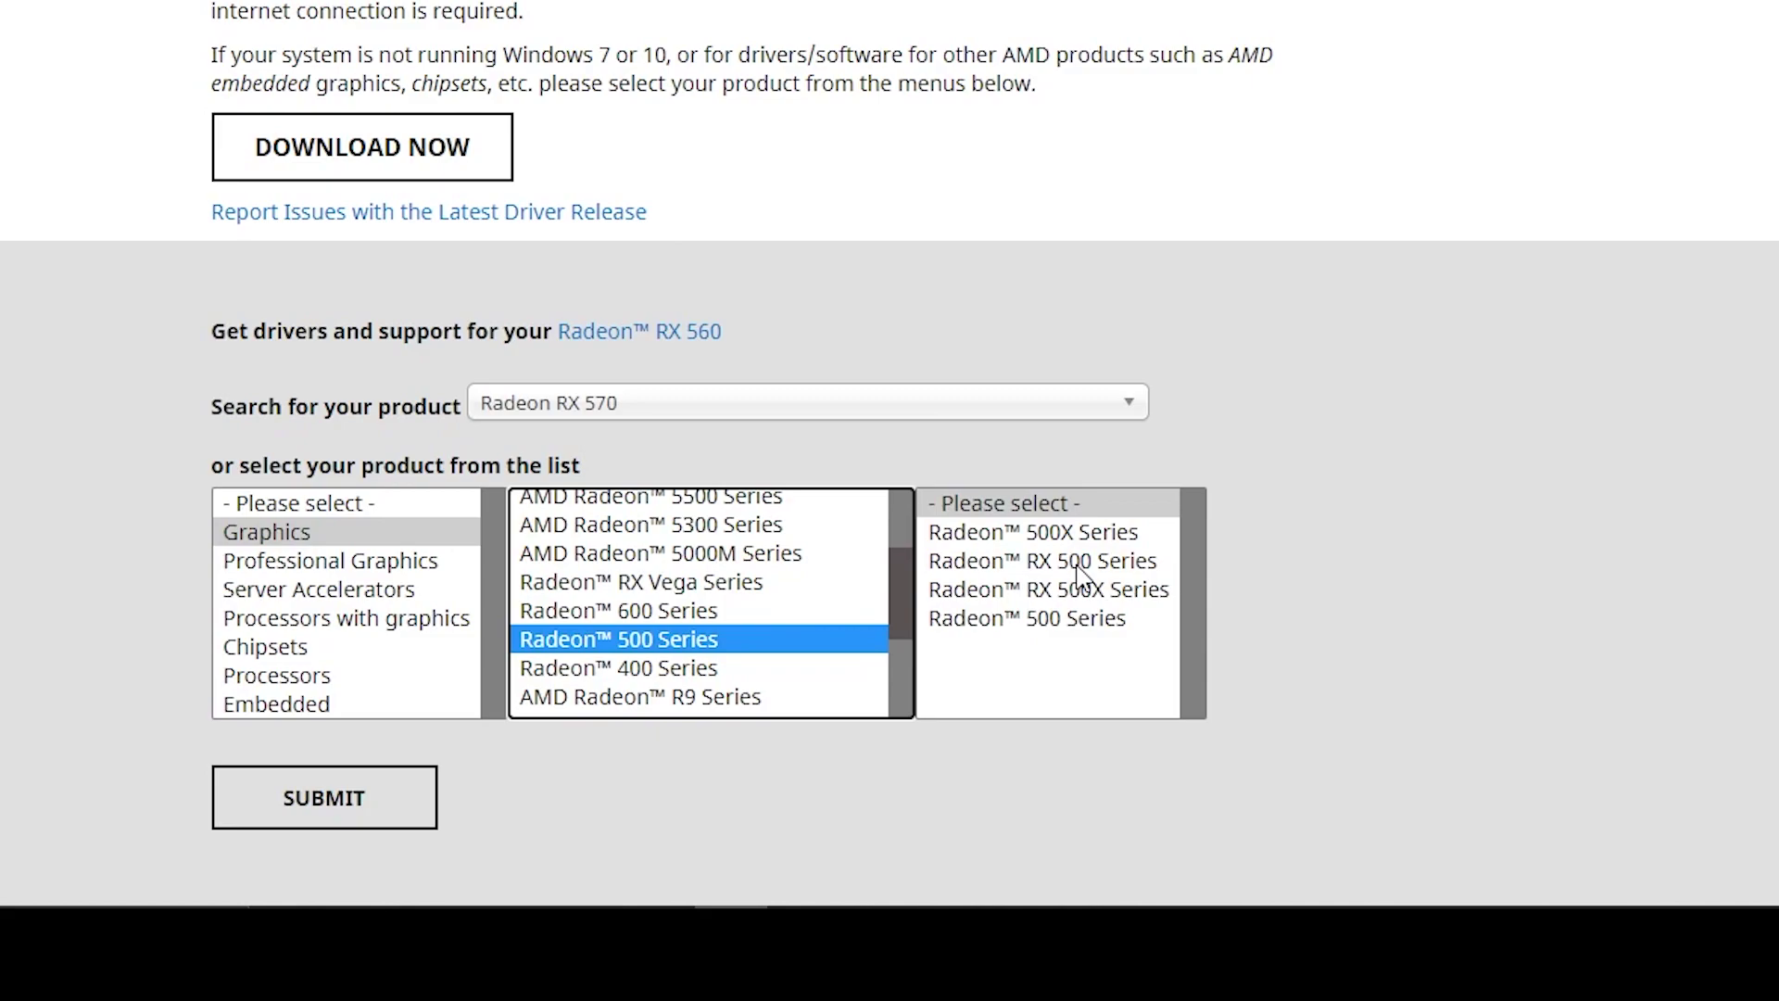
pyautogui.click(990, 565)
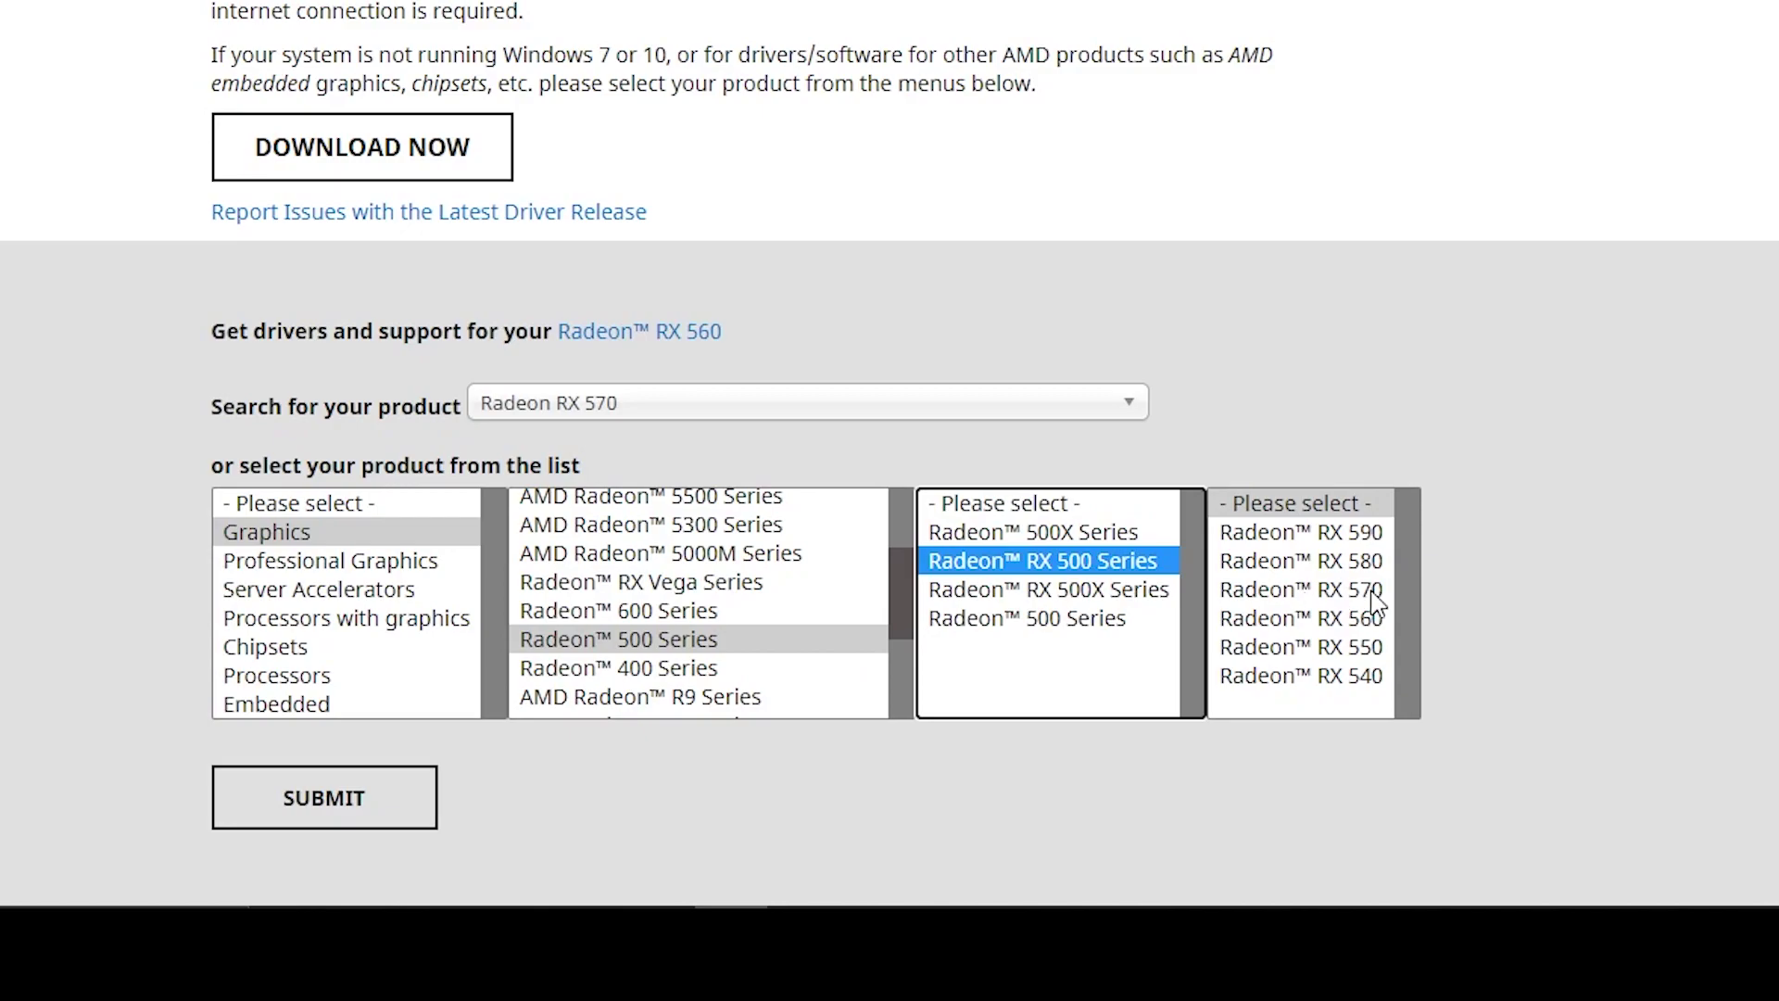
pyautogui.click(1317, 592)
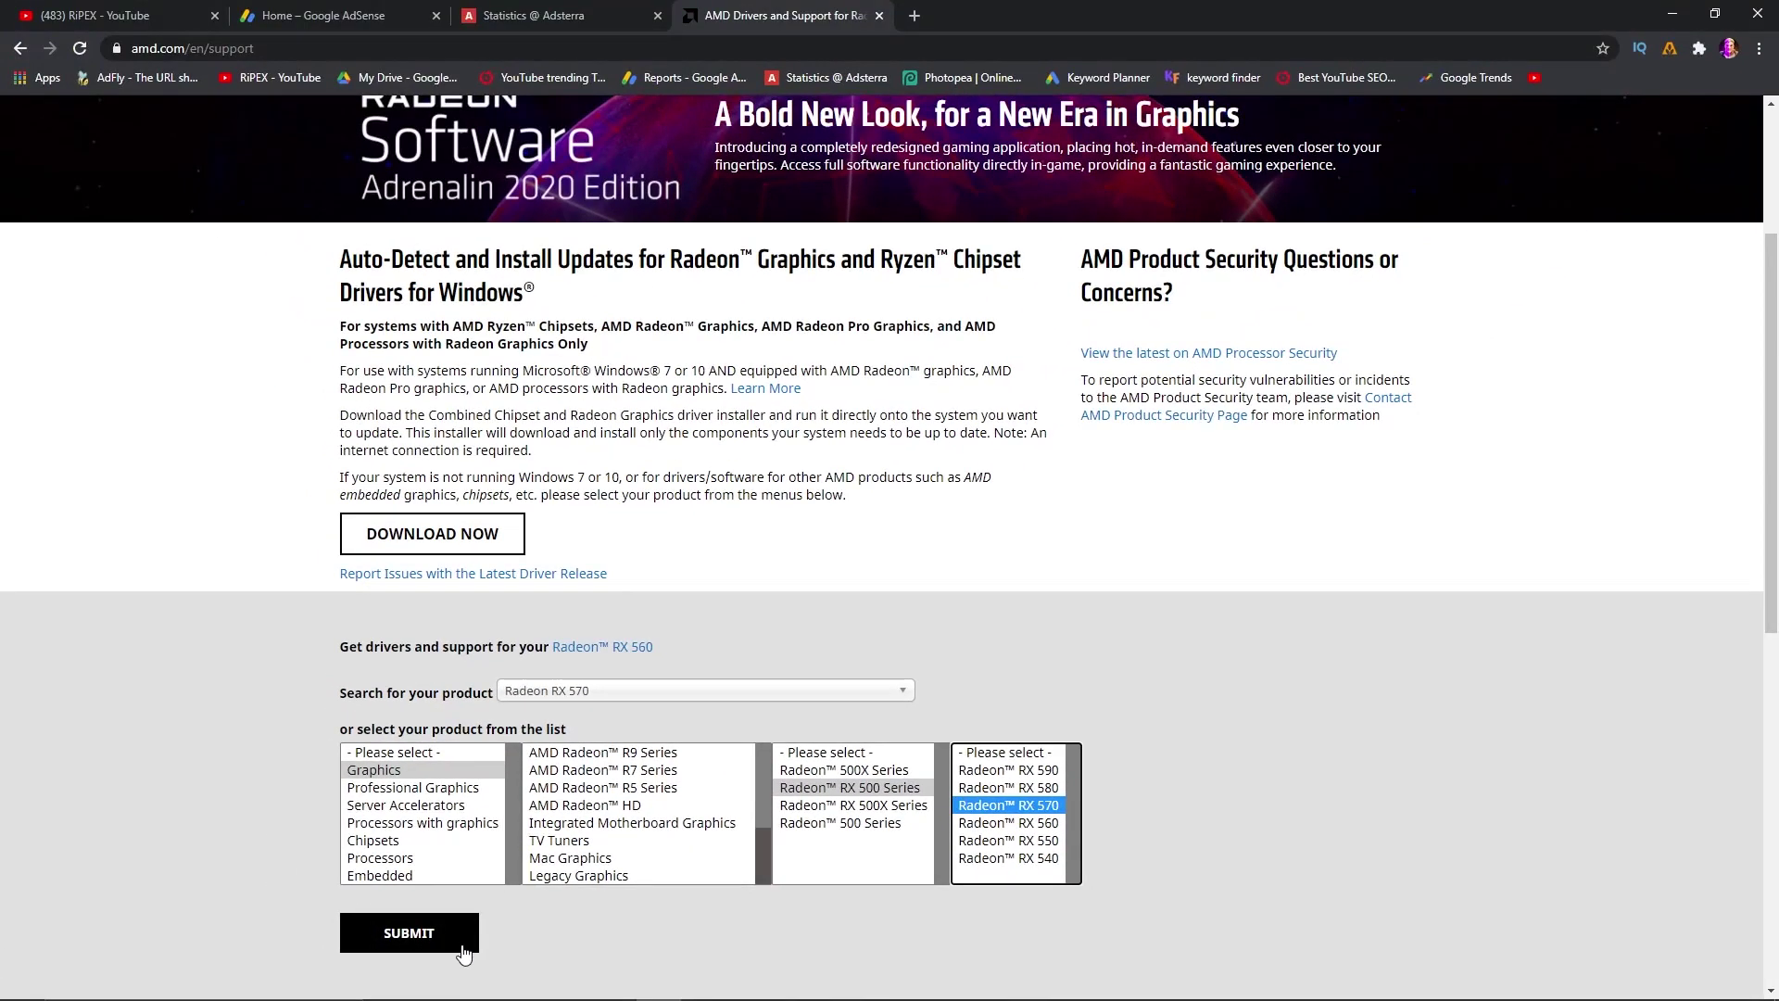
pyautogui.click(463, 952)
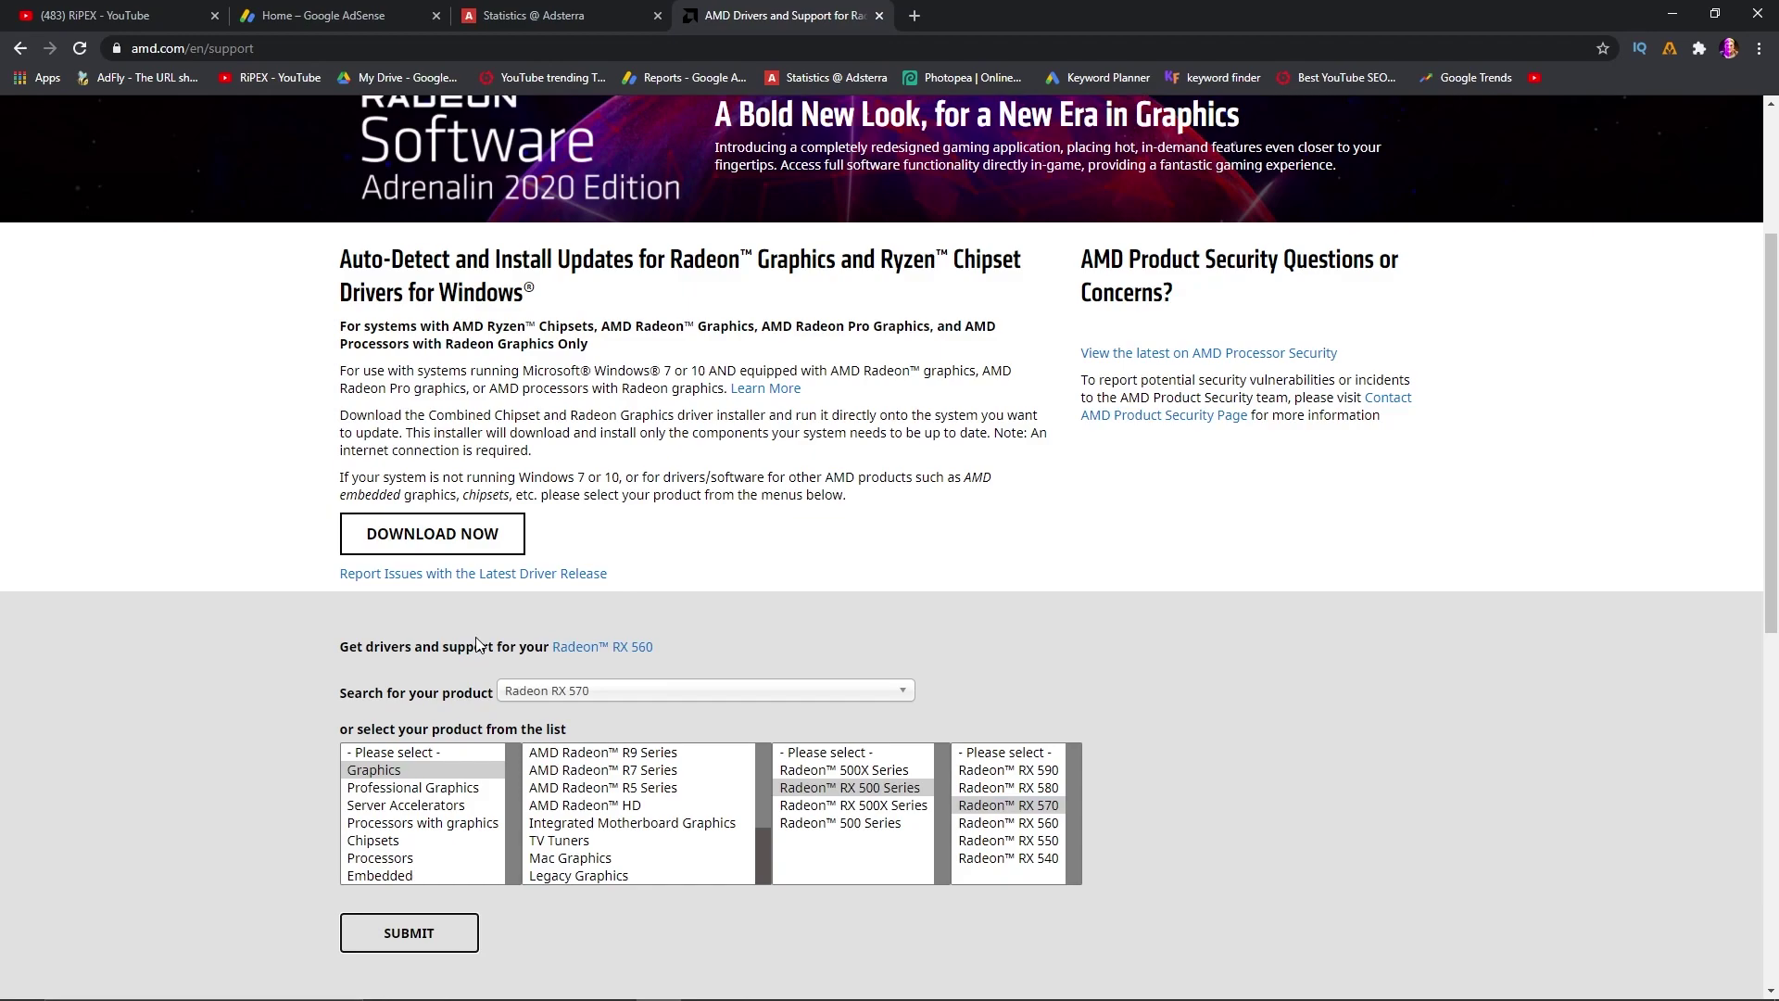
# Scroll the Radeon RX 570 page down to the driver downloads by operating system
pyautogui.scroll(-3, 333, 648)
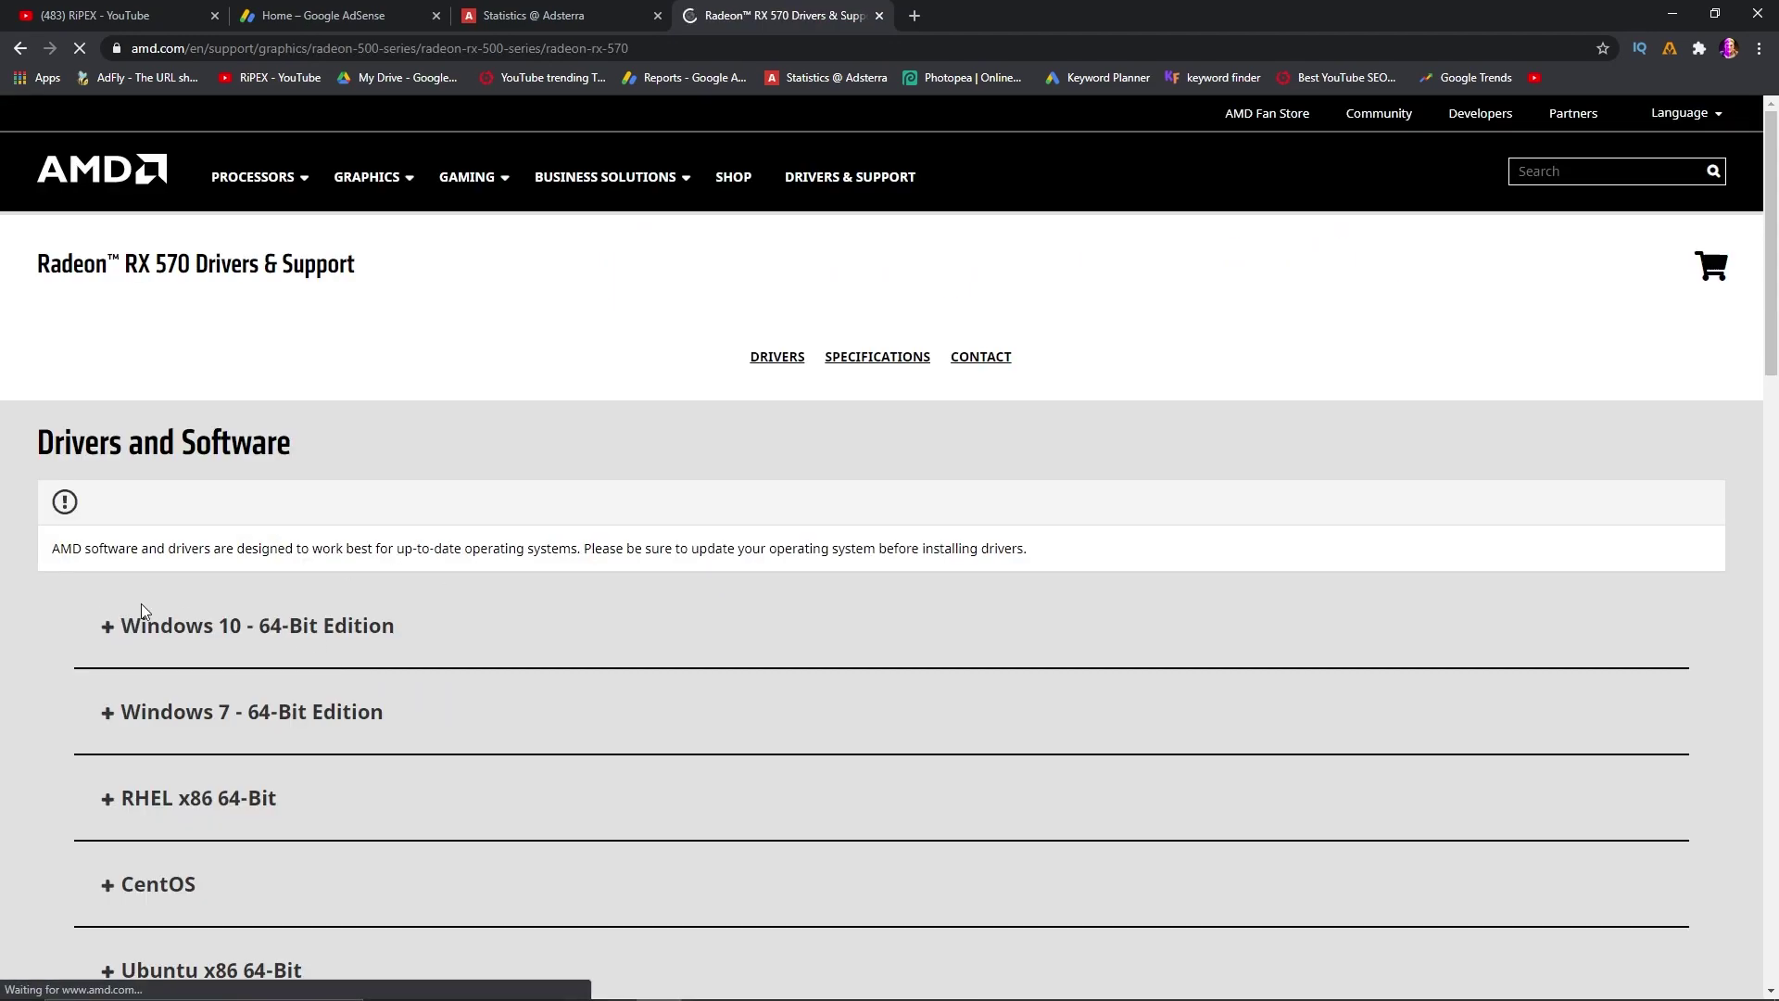
pyautogui.scroll(-2, 148, 649)
pyautogui.scroll(1, 167, 552)
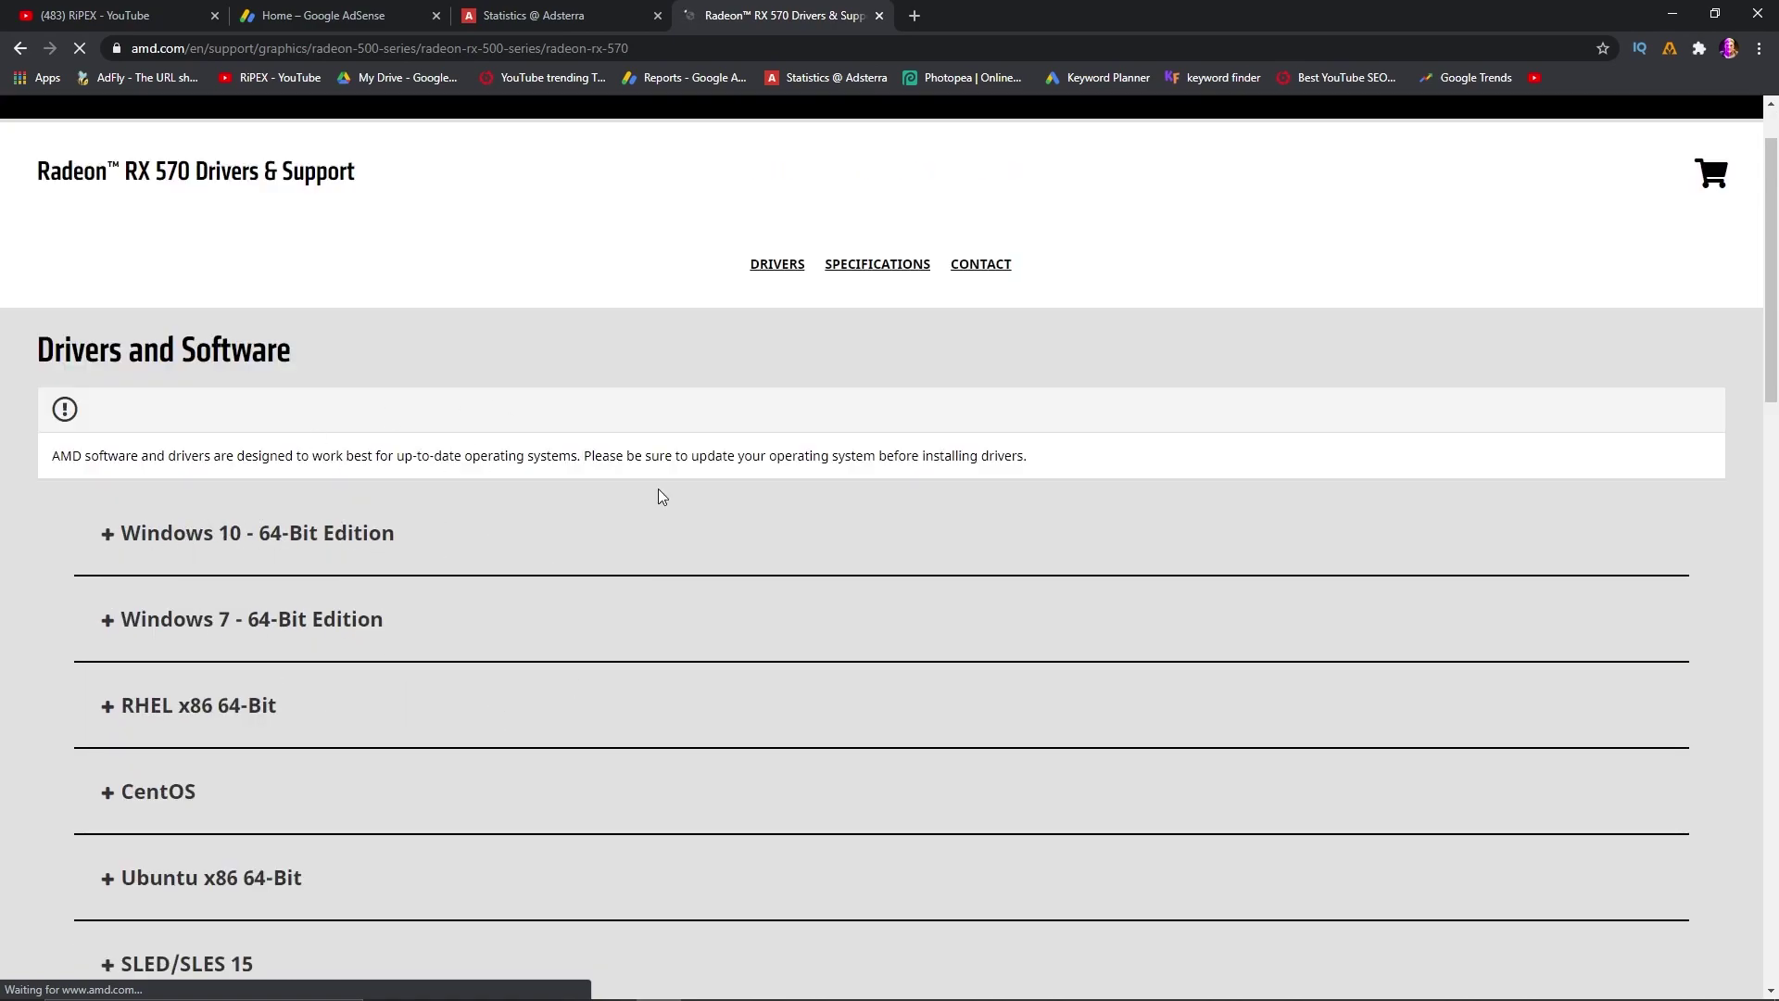
pyautogui.click(1671, 13)
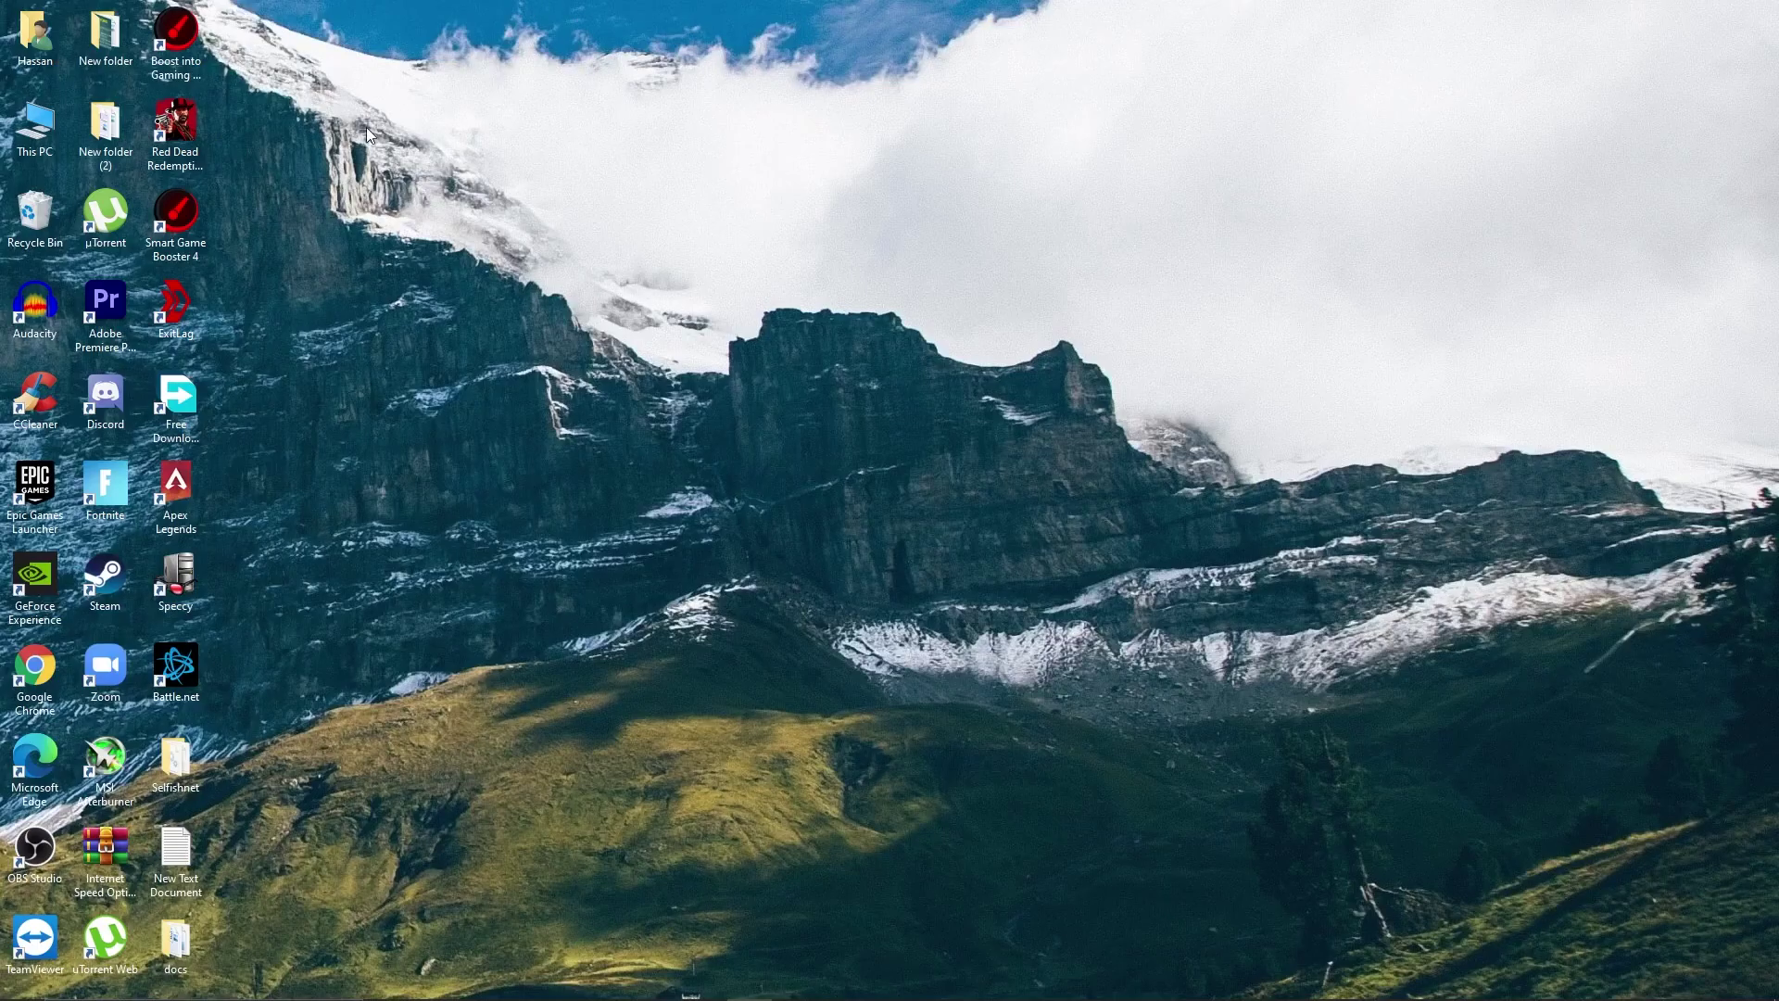
pyautogui.rightClick(34, 130)
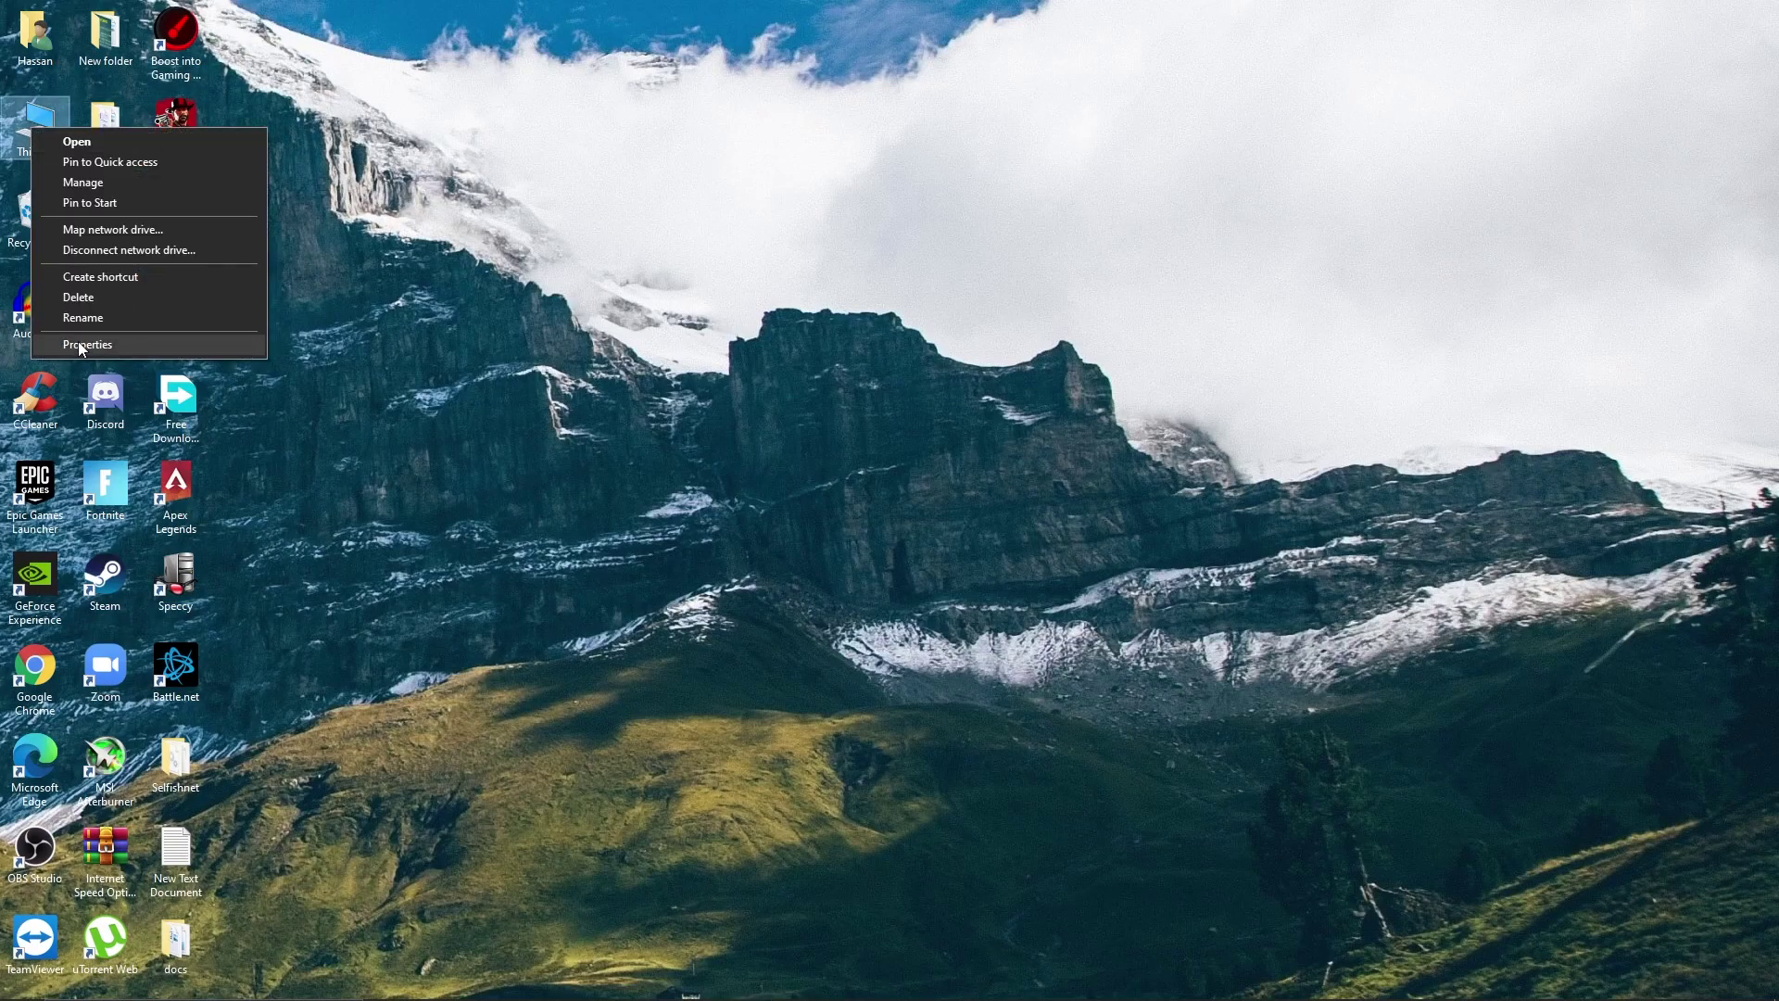
pyautogui.click(102, 344)
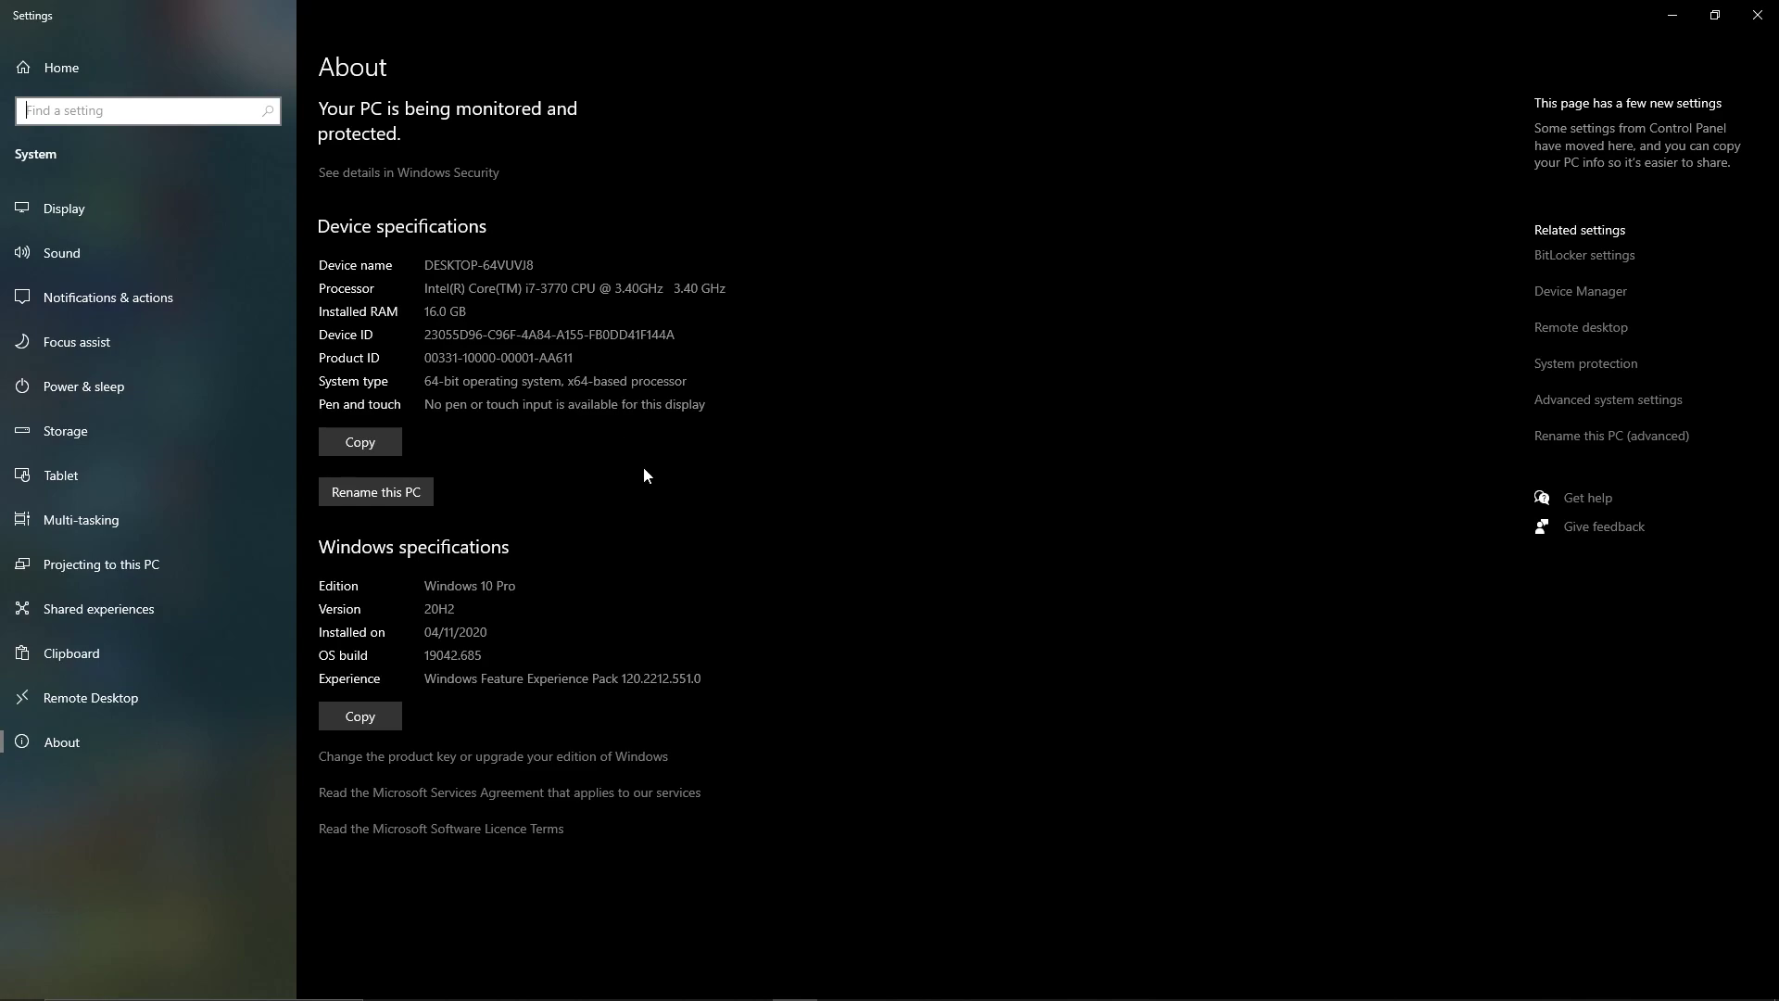
pyautogui.click(659, 980)
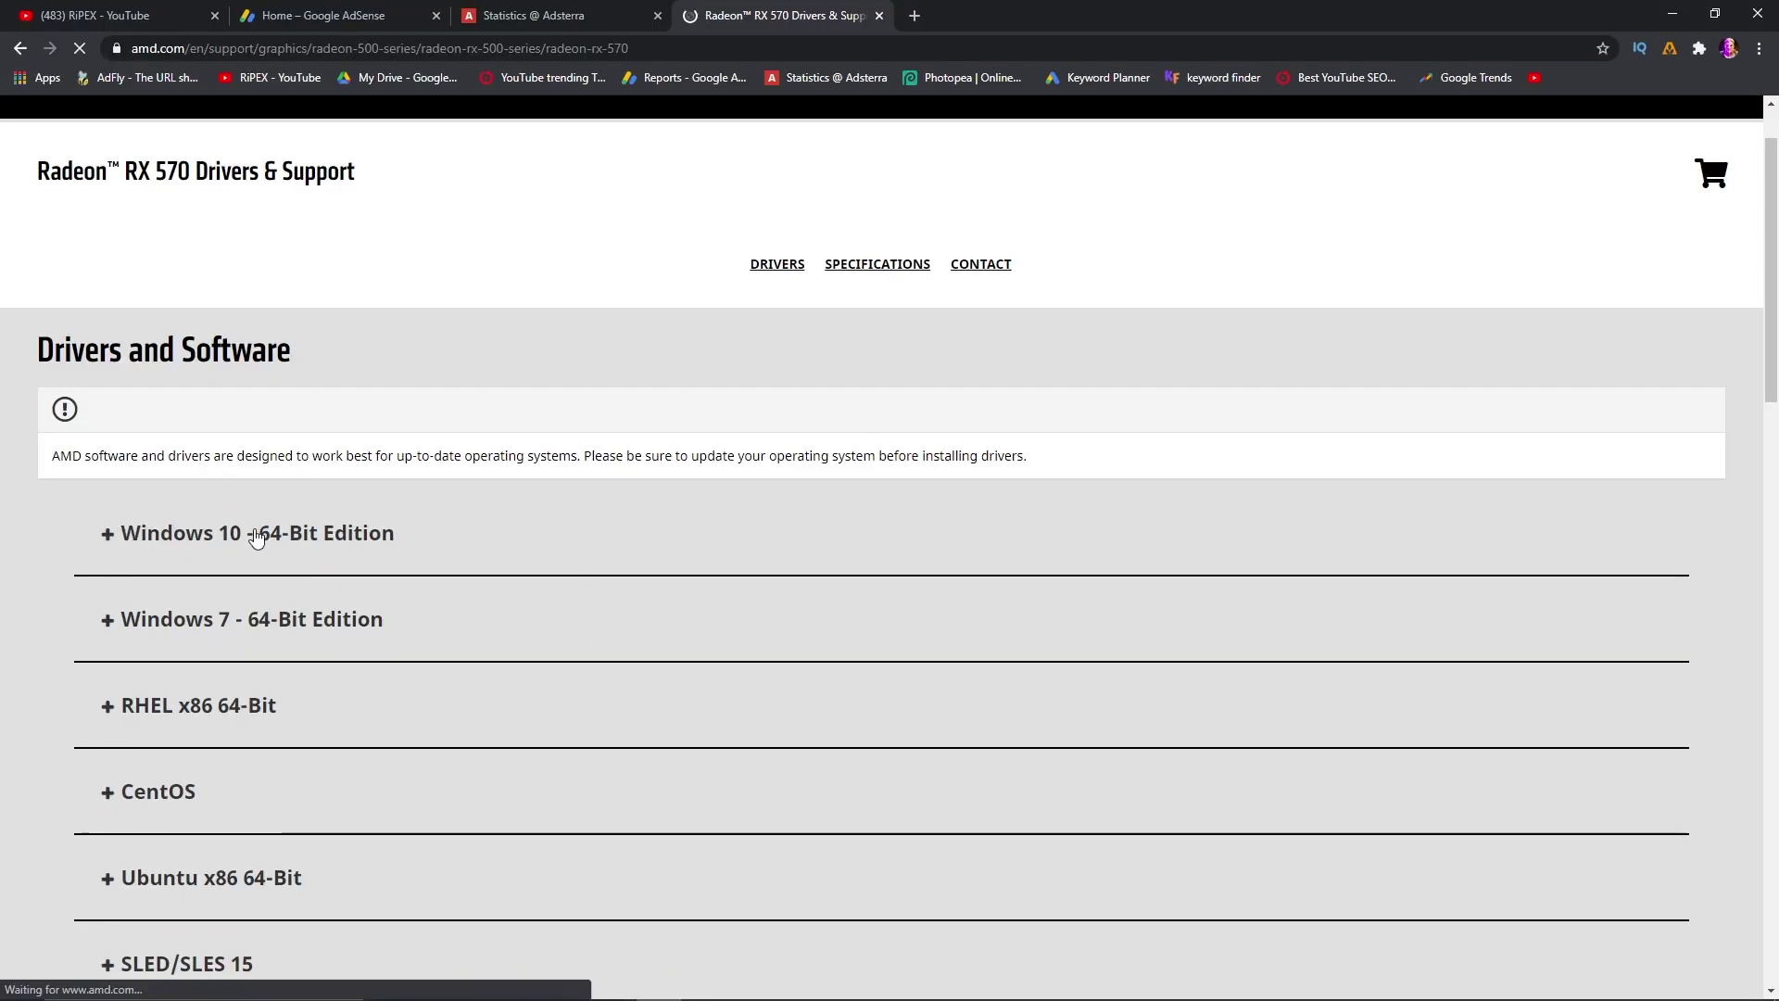
# Expand the Windows 10 64-Bit Edition drivers and note the latest release's 456 MB size
pyautogui.click(110, 541)
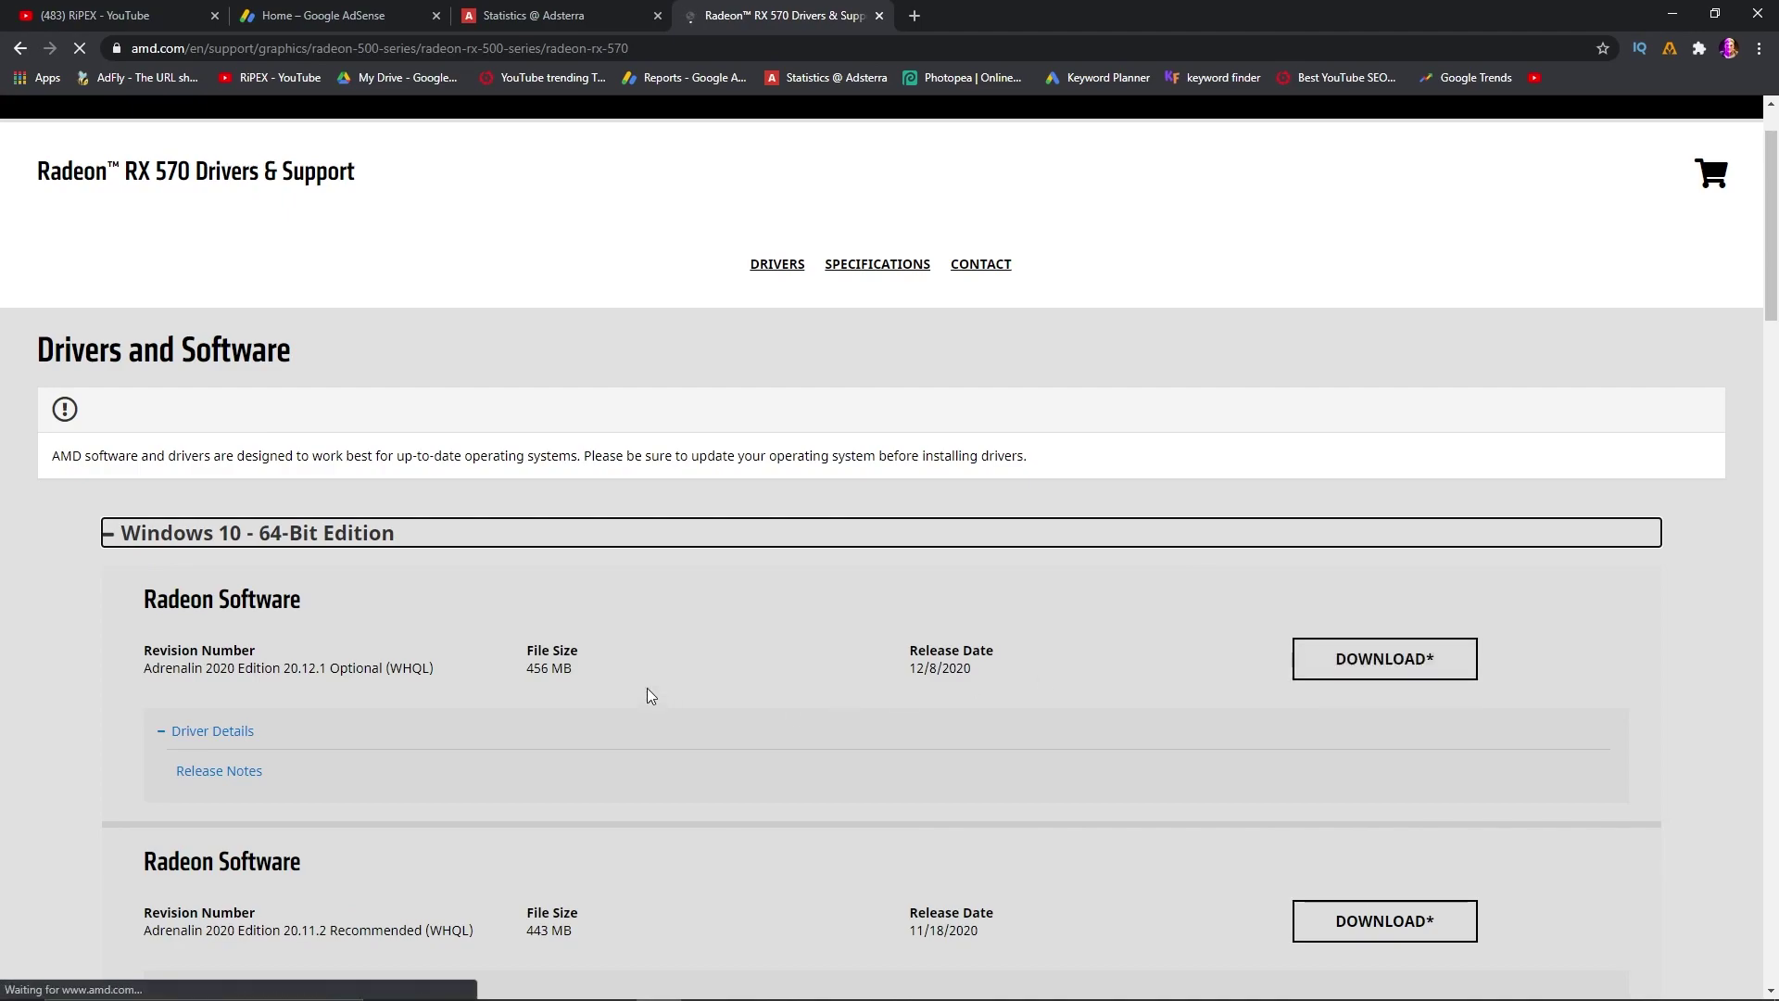
pyautogui.moveTo(647, 688); pyautogui.dragTo(563, 676)
pyautogui.scroll(-1, 536, 647)
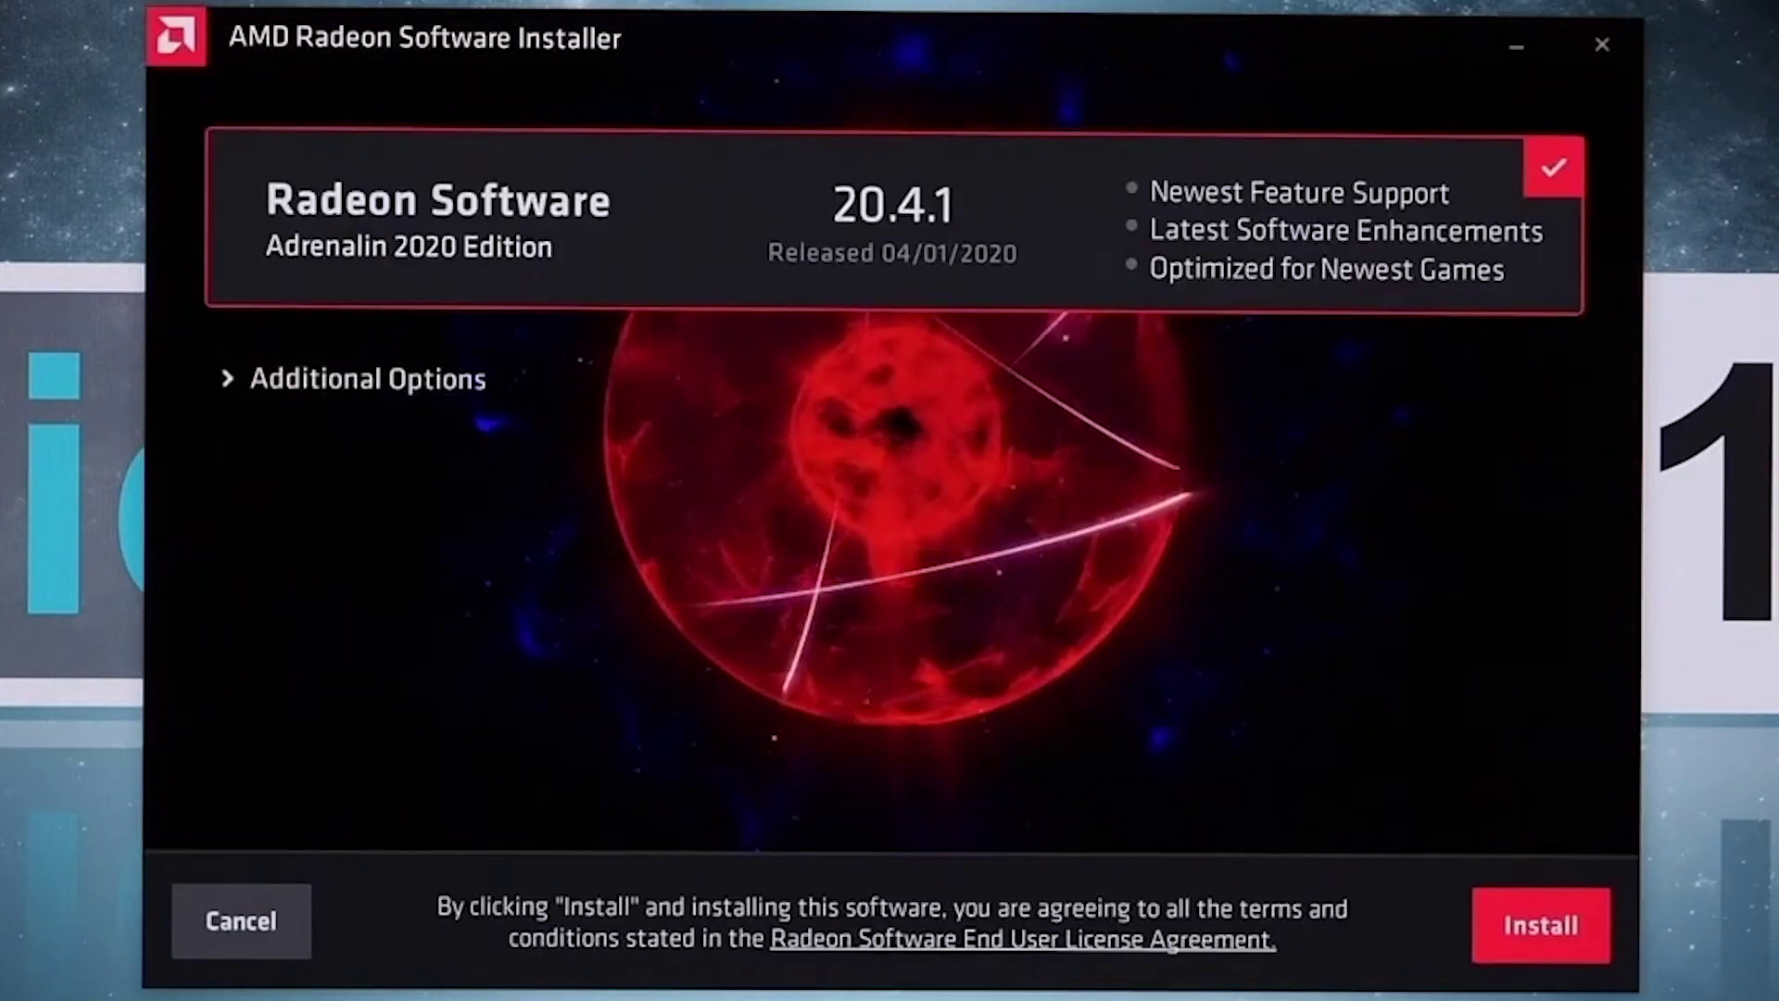
# Check the C:\Program Files\AMD install location and install Adrenalin 2020 Edition 20.4.1
pyautogui.click(364, 381)
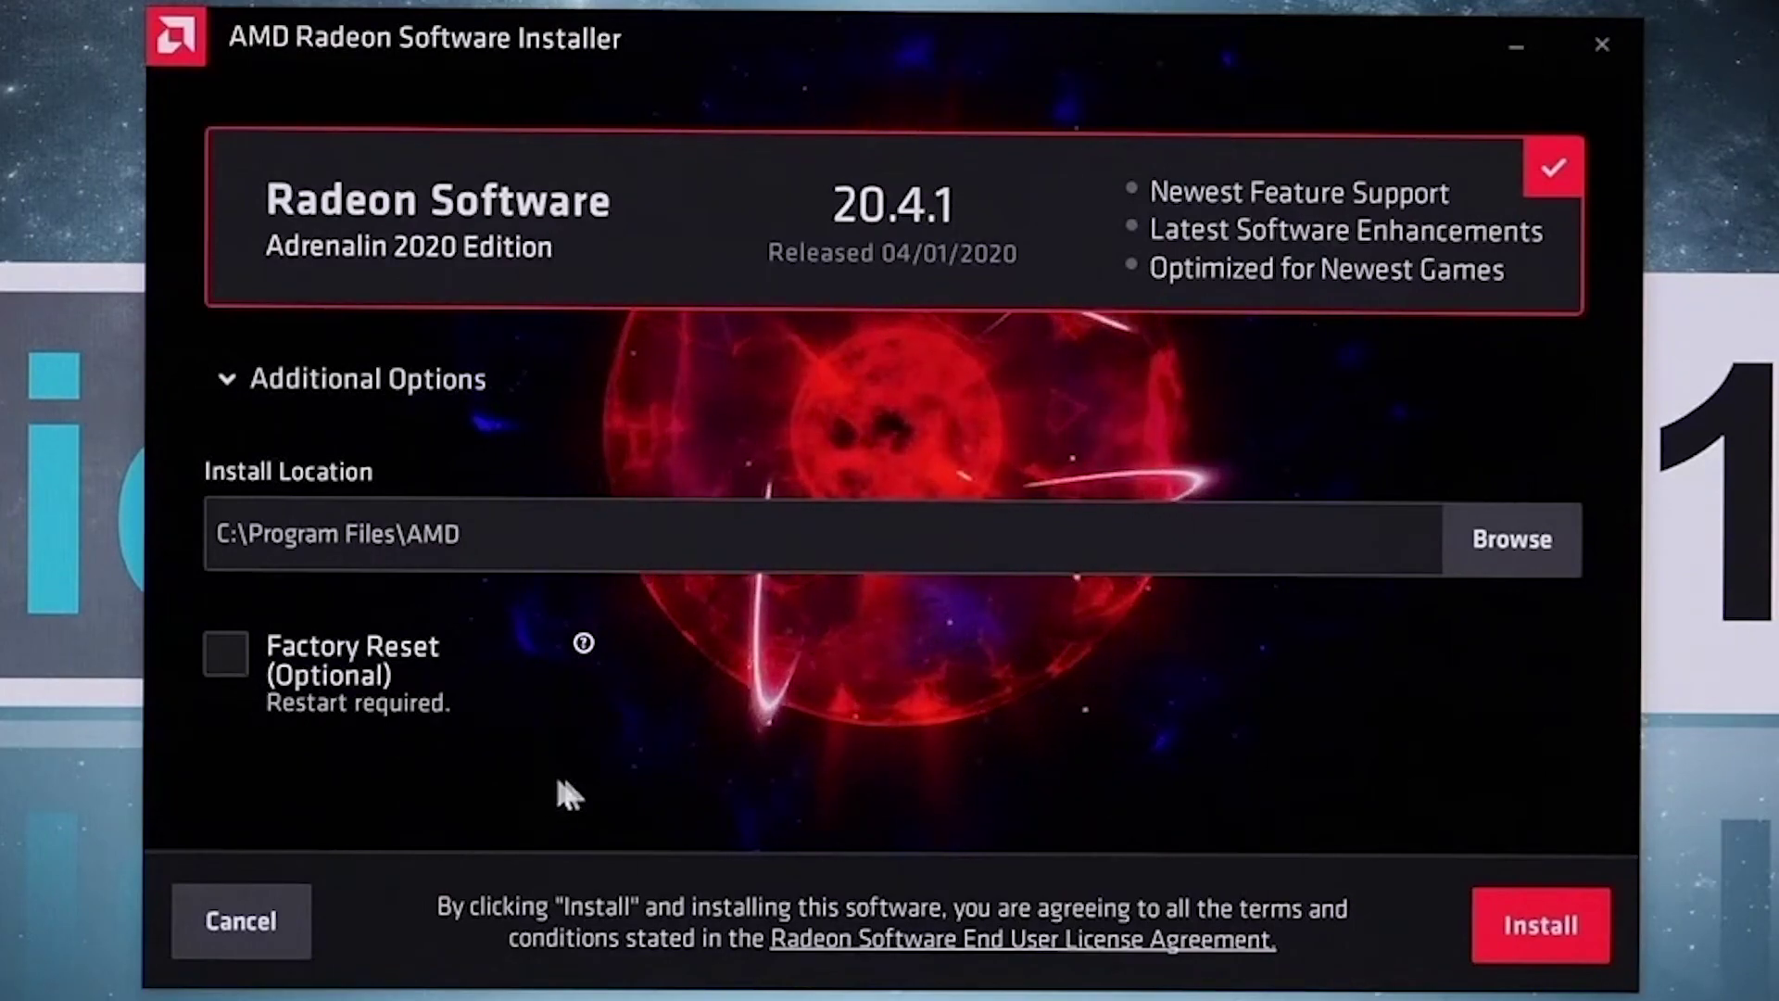
pyautogui.click(1538, 954)
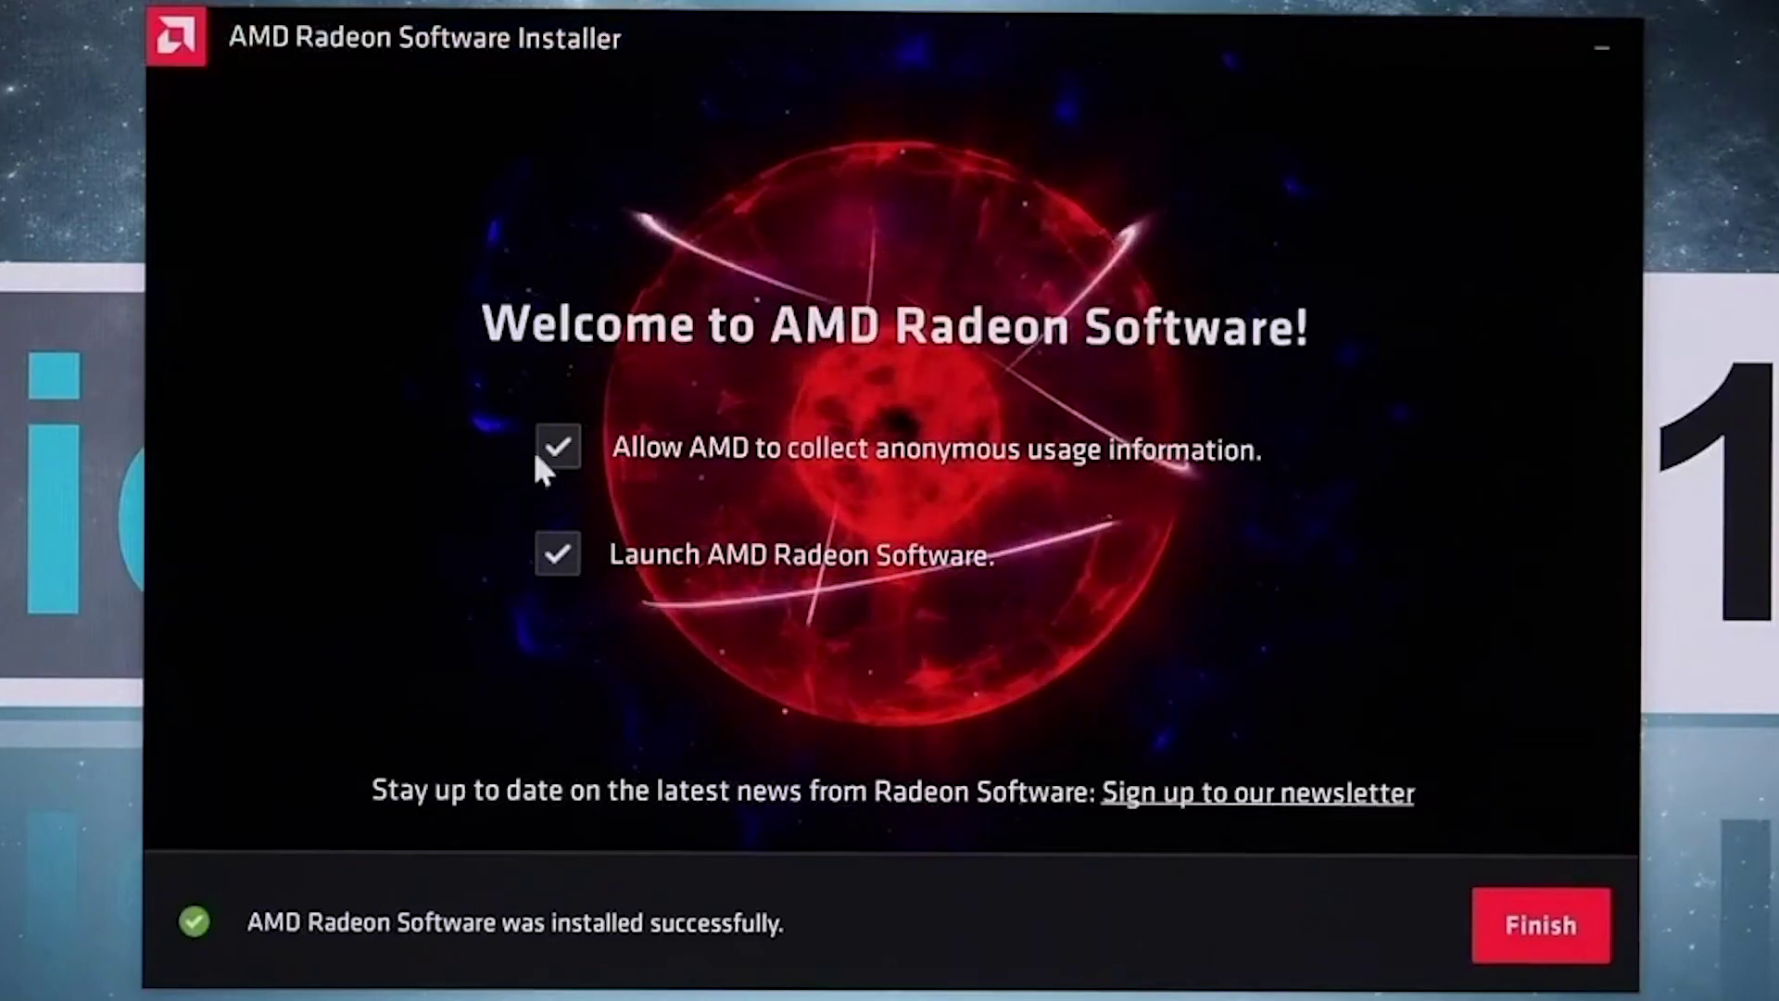
# Turn off anonymous usage collection and launching Radeon Software after setup
pyautogui.click(556, 446)
pyautogui.click(560, 554)
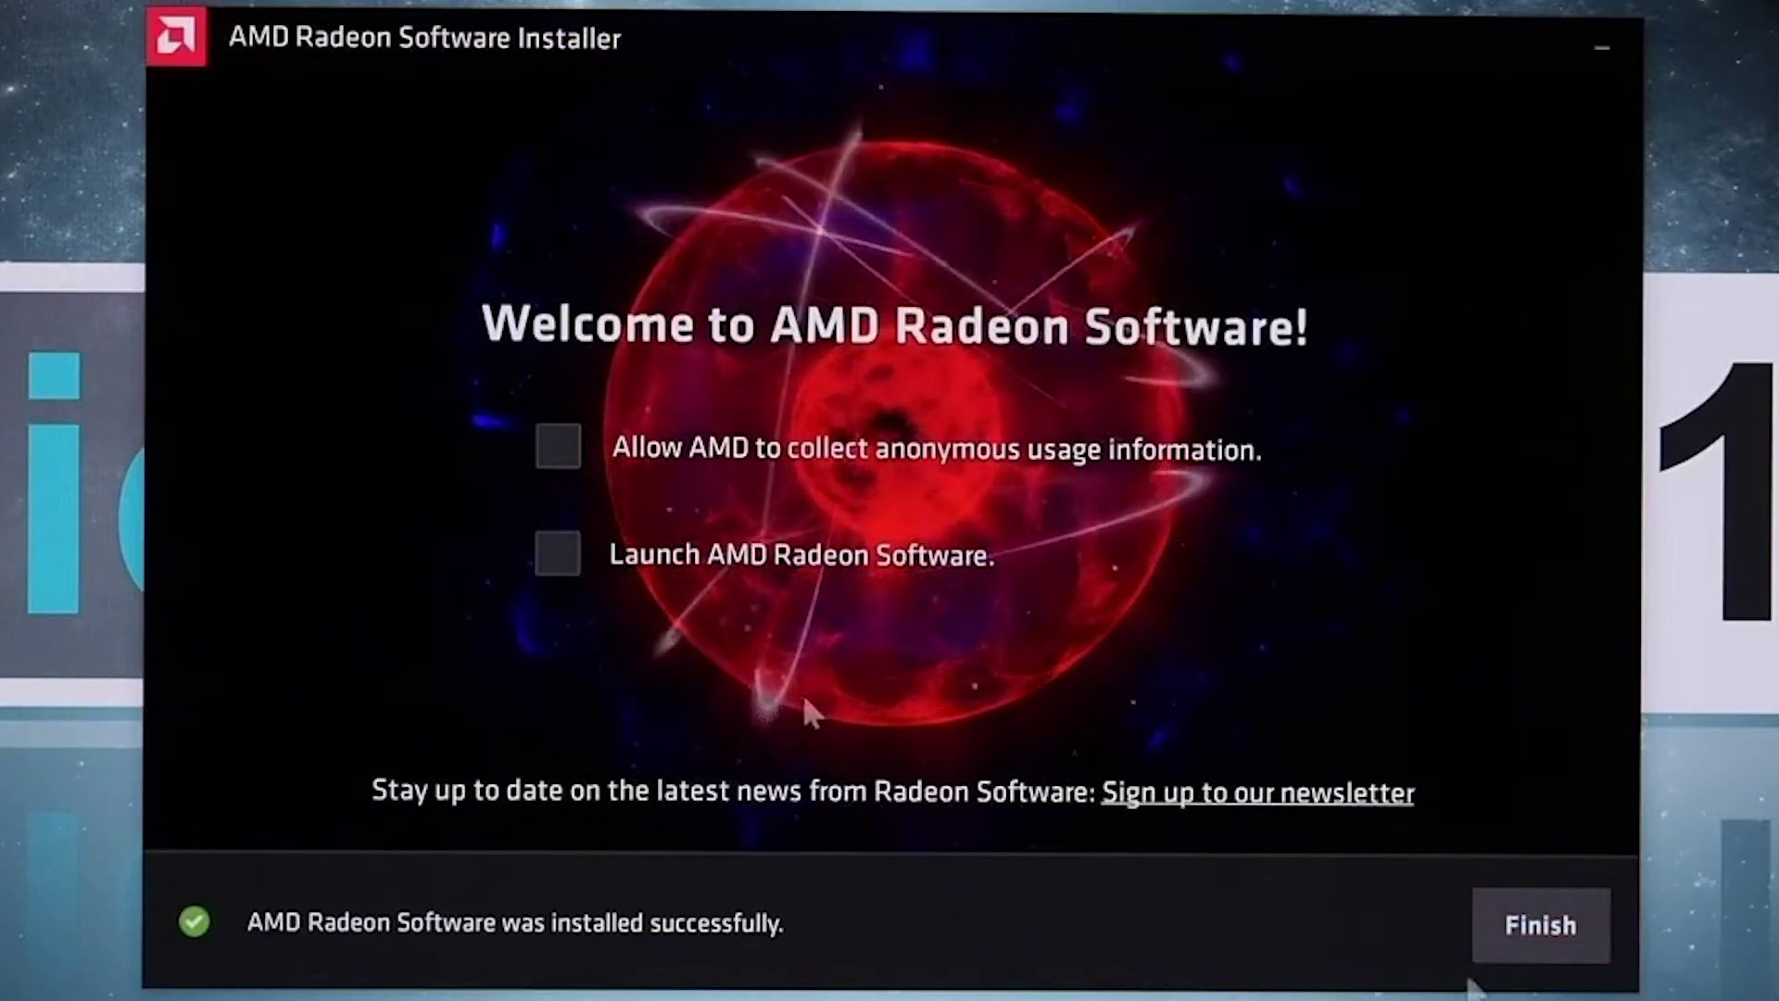